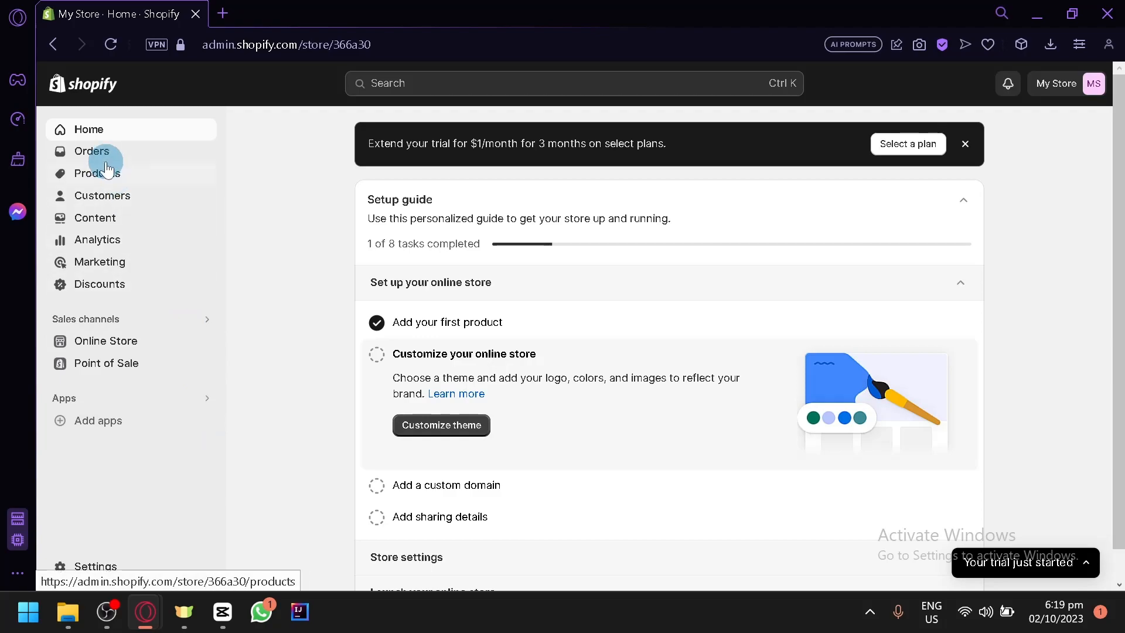
# Go to Products > Collections, where only the Home page collection with 1 product is listed.
pyautogui.scroll(5, 66, 161)
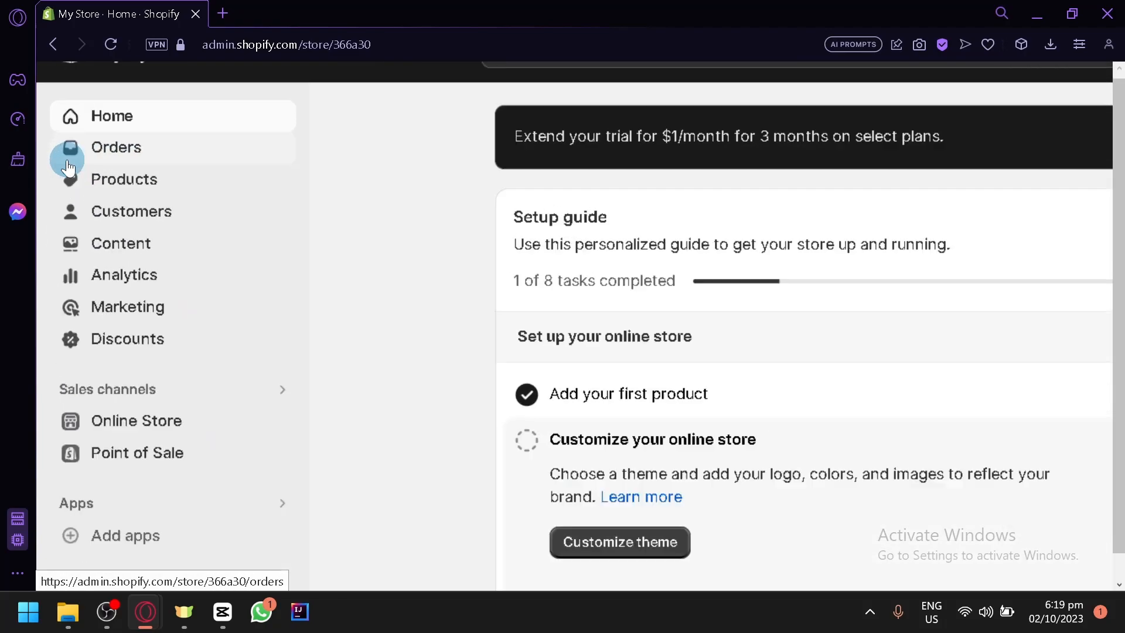
pyautogui.scroll(3, 66, 166)
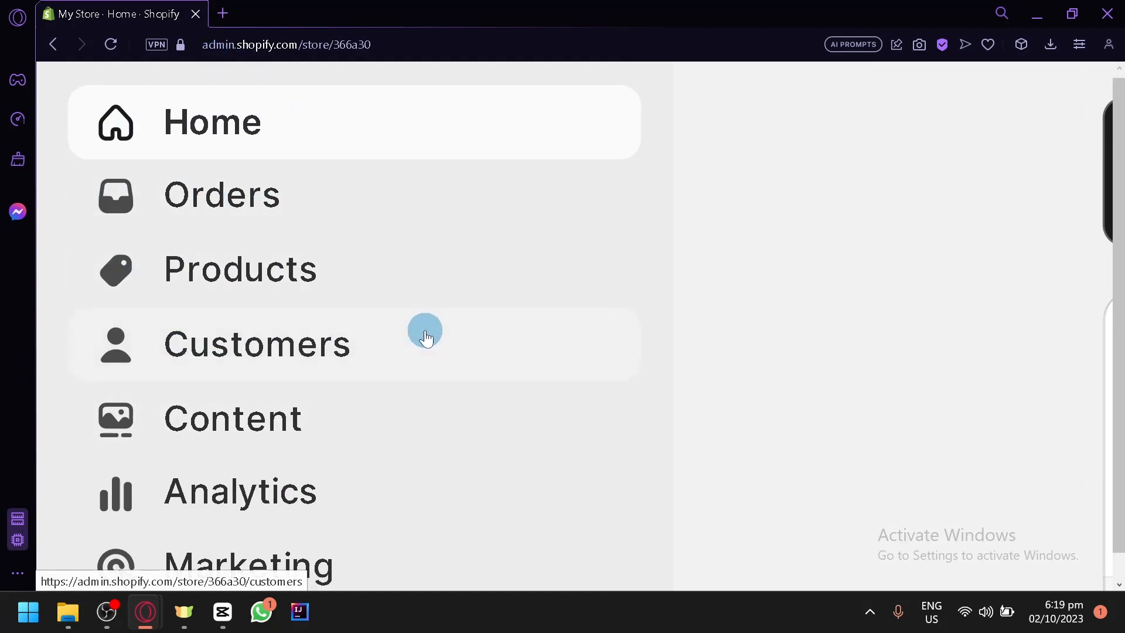
pyautogui.click(196, 282)
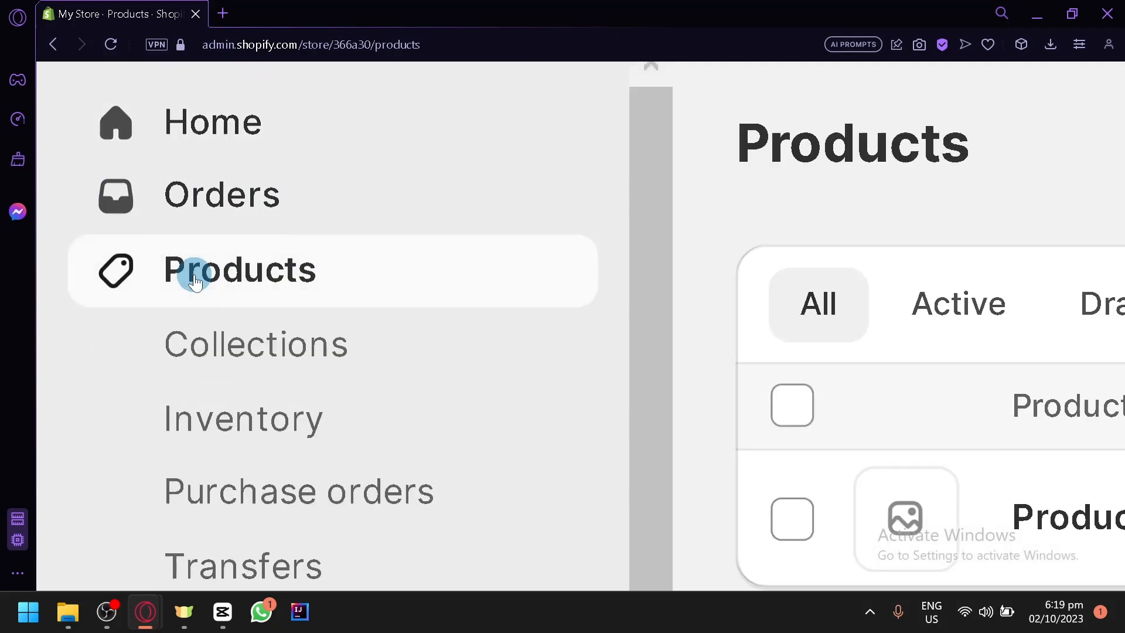
pyautogui.scroll(-1, 195, 283)
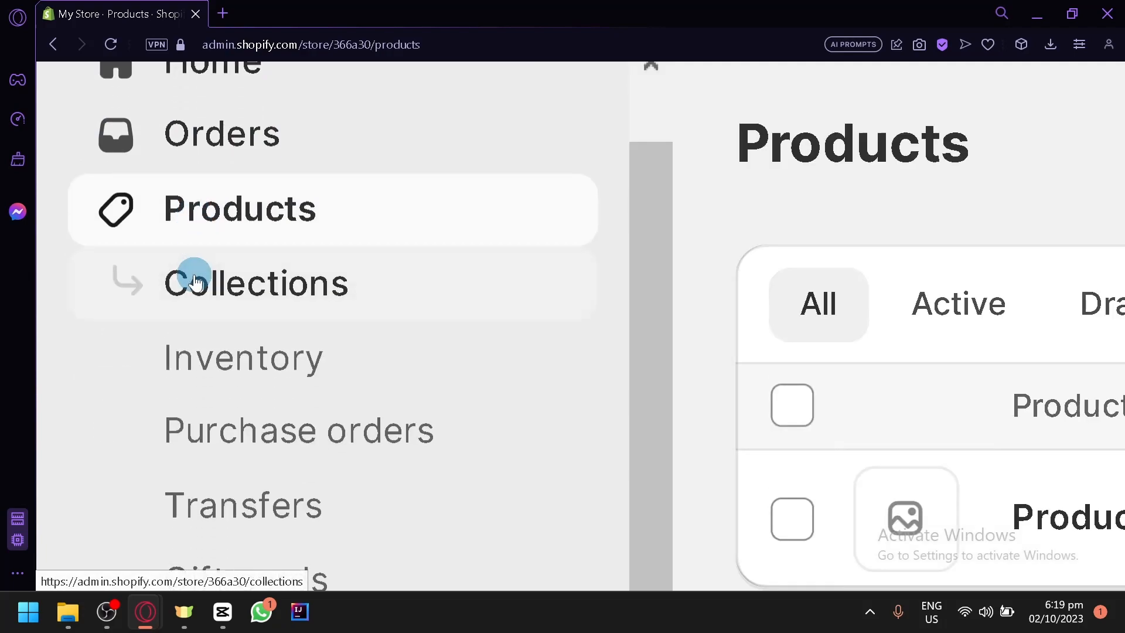
pyautogui.scroll(-1, 707, 270)
pyautogui.scroll(-2, 708, 271)
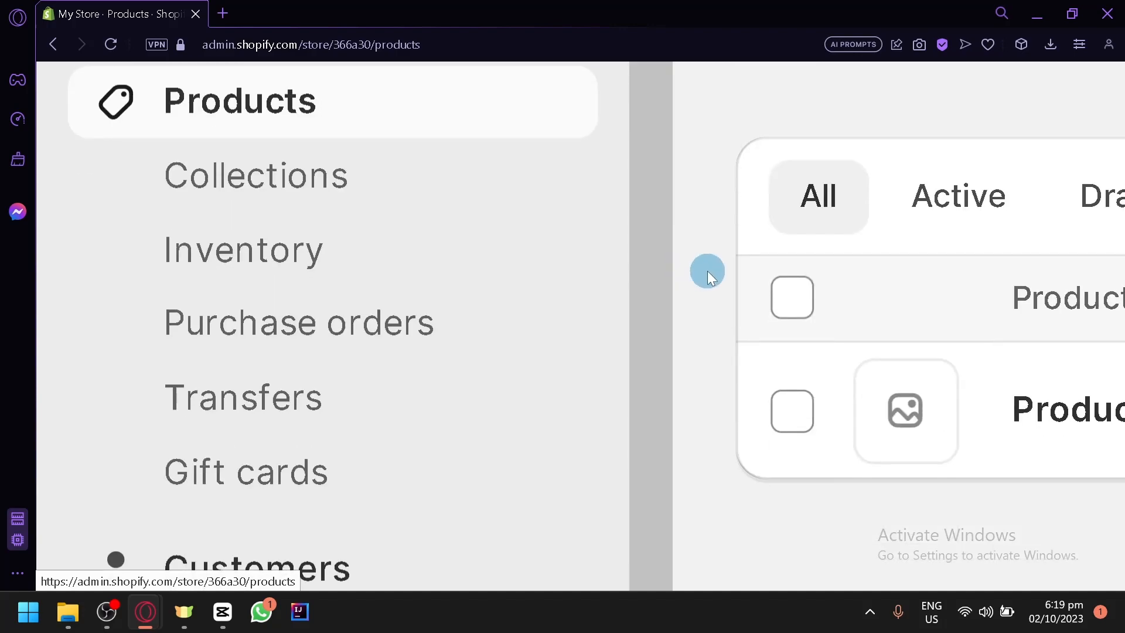
pyautogui.click(239, 174)
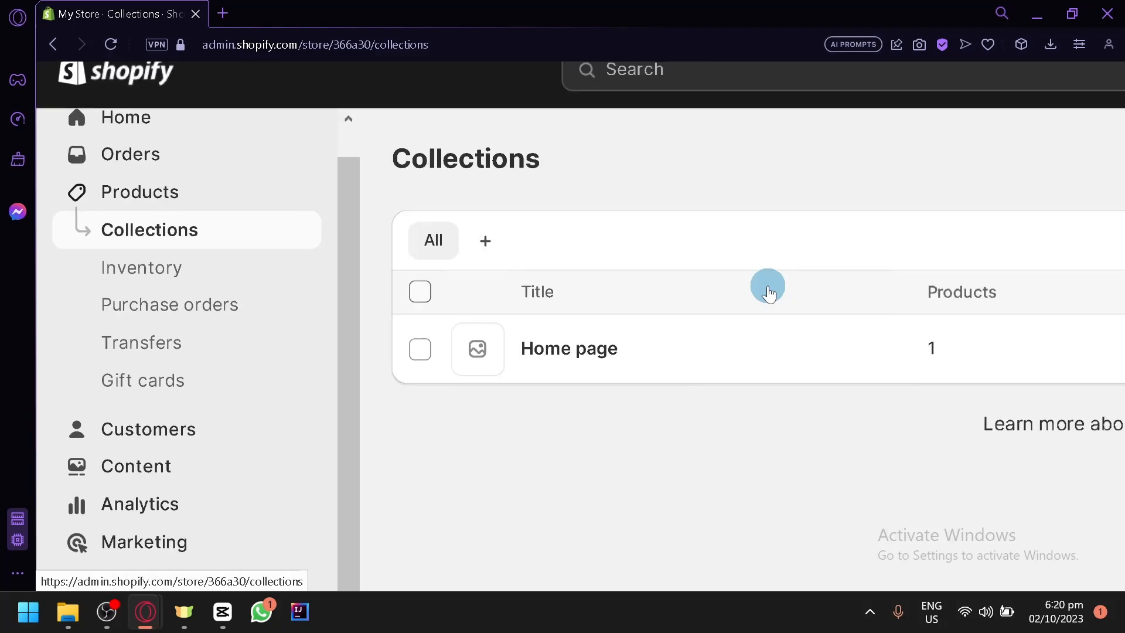
pyautogui.hscroll(4, 740, 285)
pyautogui.hscroll(-1, 740, 286)
pyautogui.scroll(-3, 740, 285)
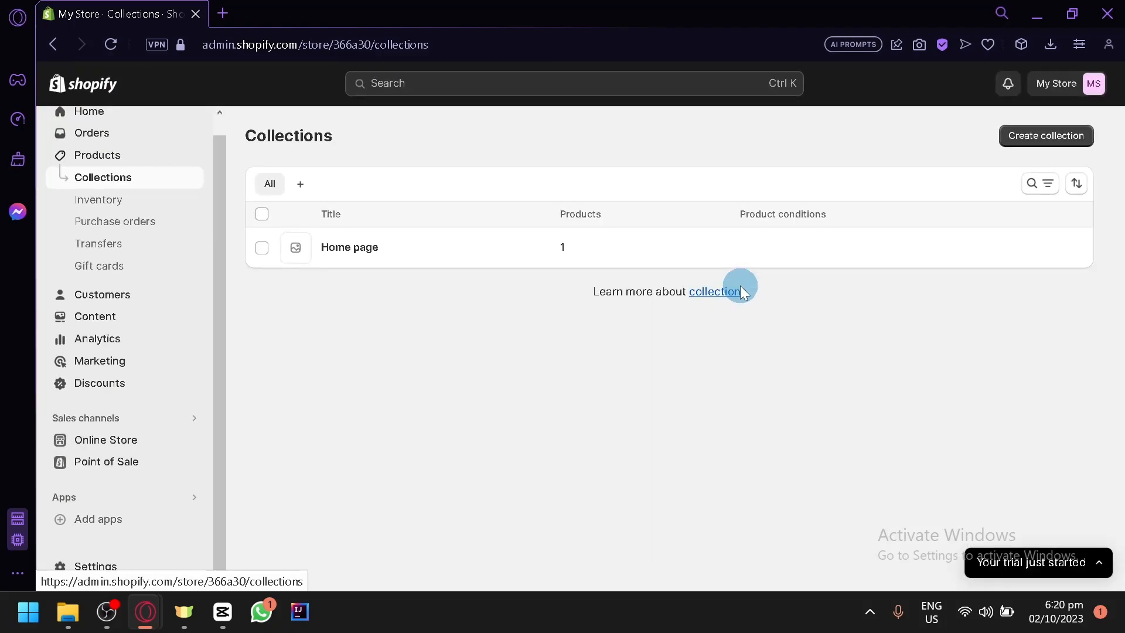
# Inspect the Home page collection's single product, then go back to the Products list.
pyautogui.click(354, 261)
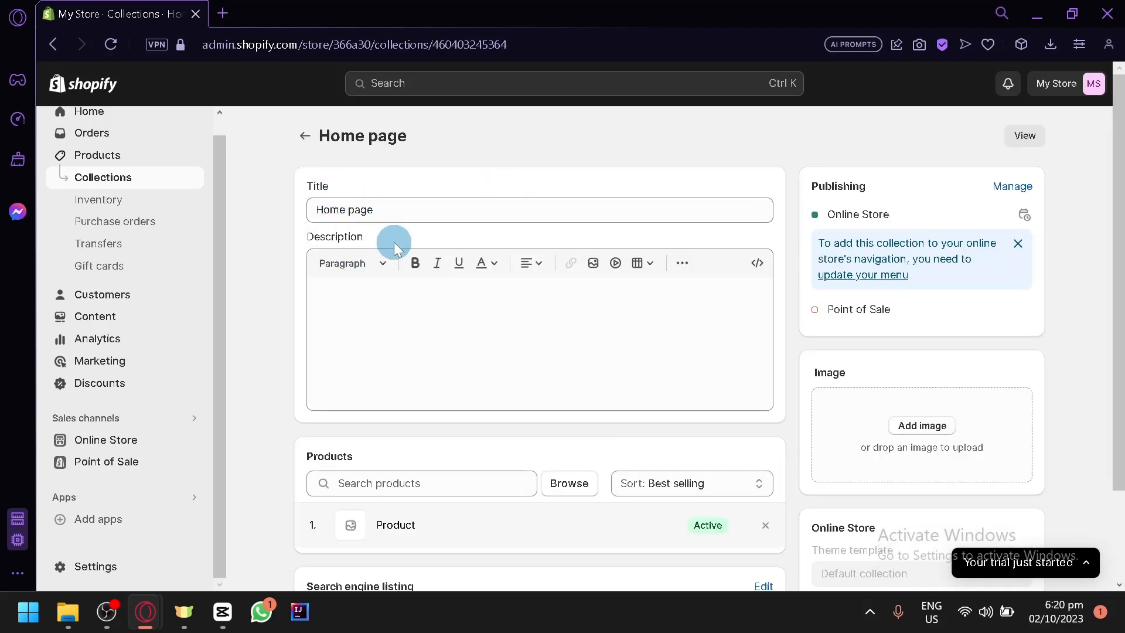
pyautogui.scroll(-2, 451, 267)
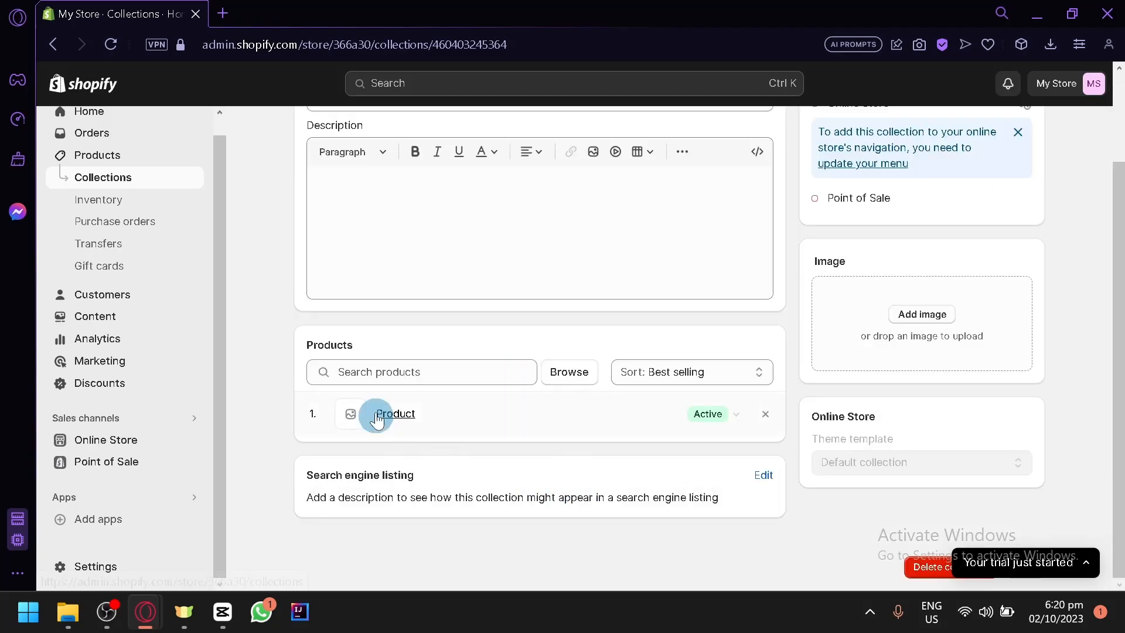
pyautogui.scroll(5, 458, 417)
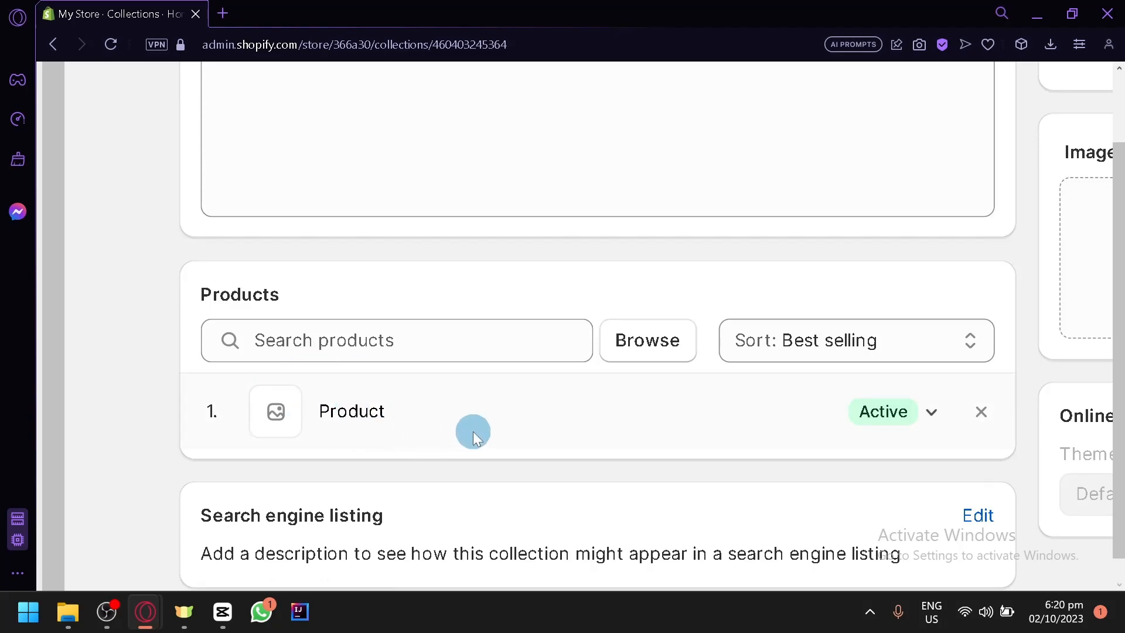
pyautogui.scroll(-5, 473, 432)
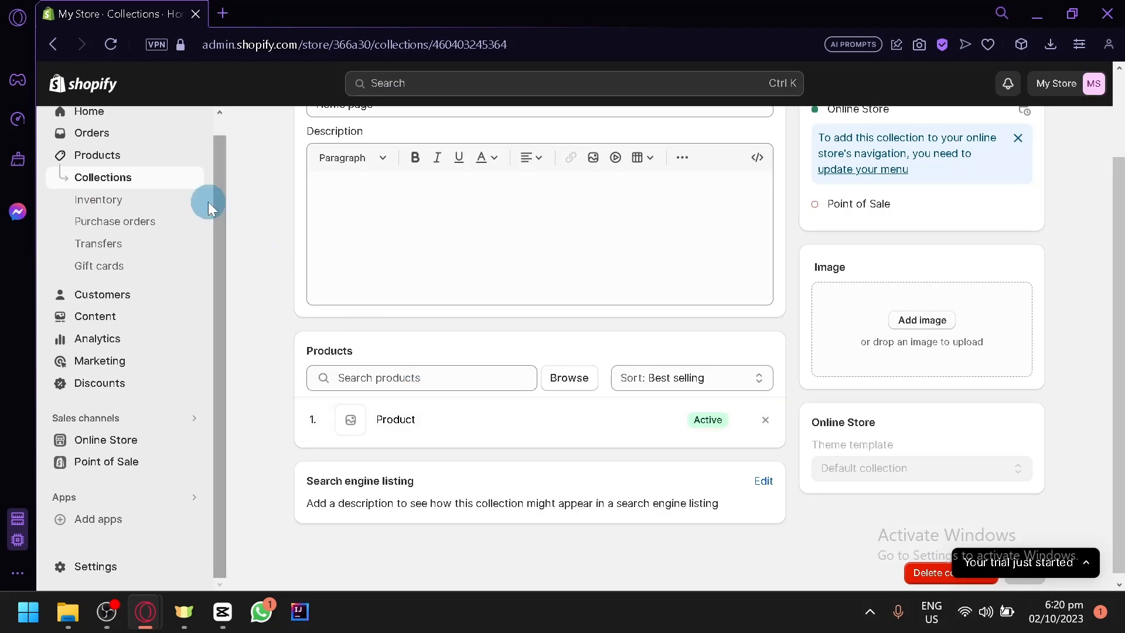
pyautogui.click(111, 160)
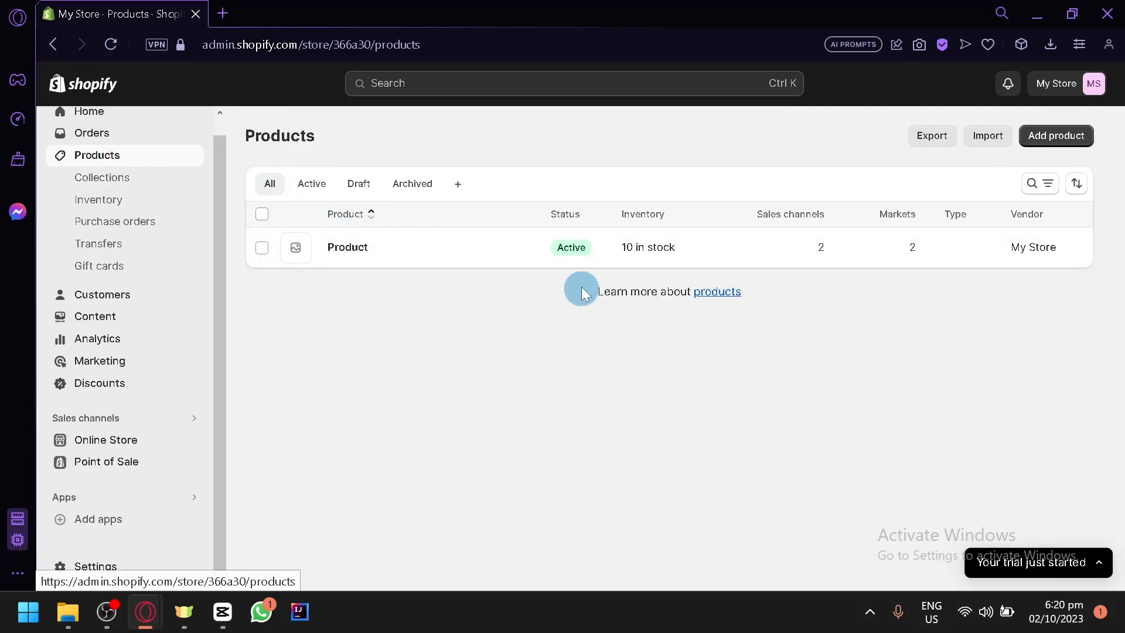
# Add a new product titled 'Product no. 2' and save it.
pyautogui.click(1042, 139)
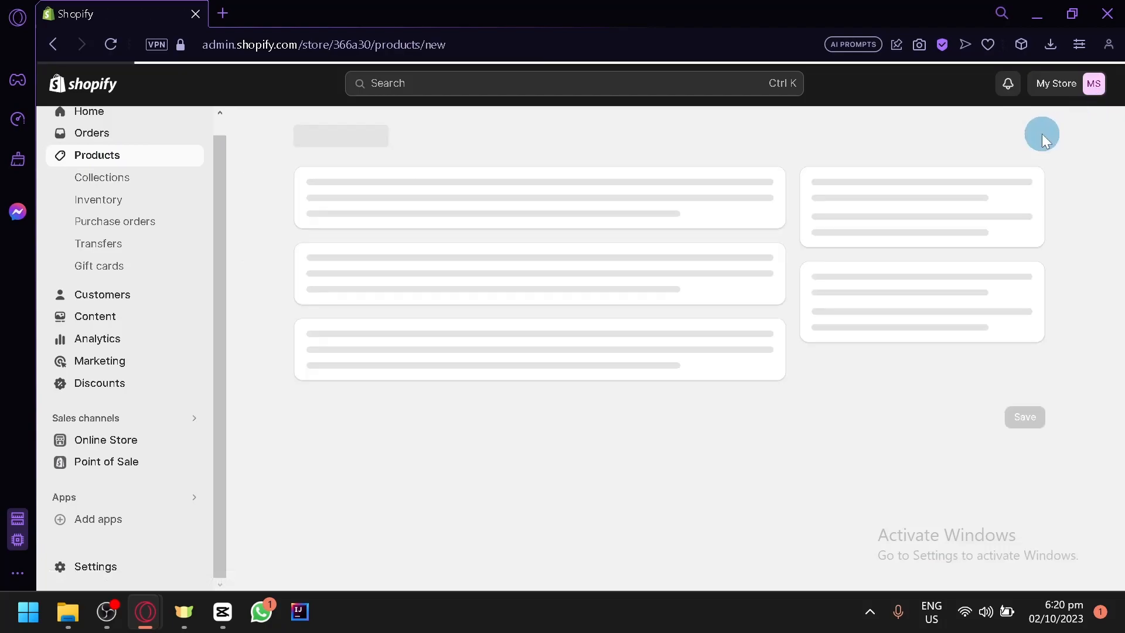
pyautogui.click(427, 216)
pyautogui.write('Product no. 2')
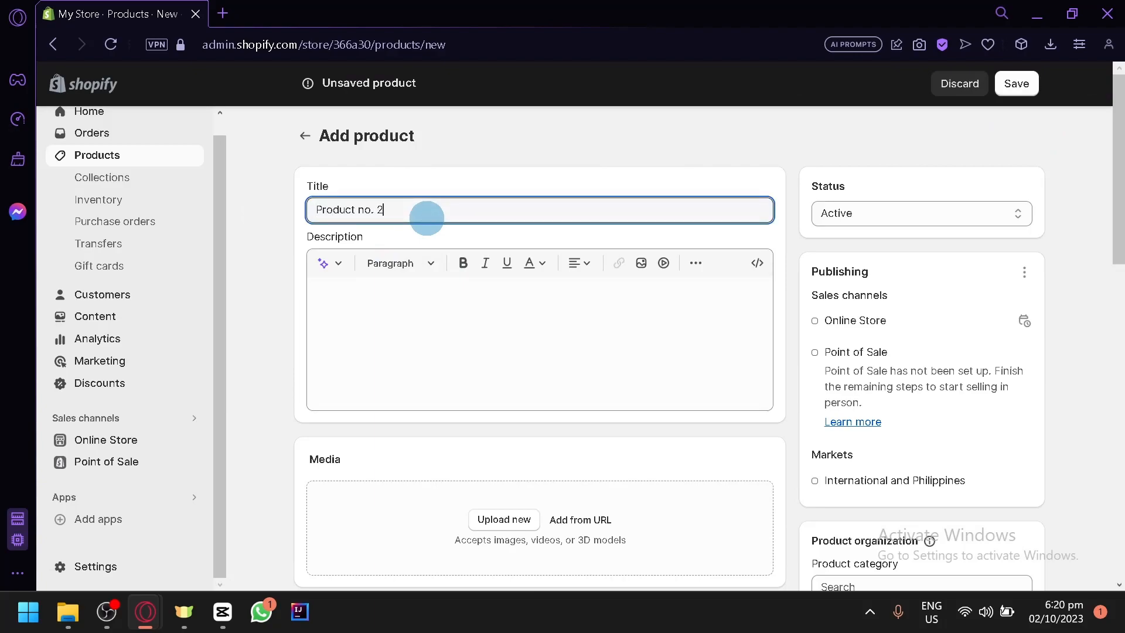
pyautogui.scroll(-2, 352, 220)
pyautogui.scroll(-6, 535, 333)
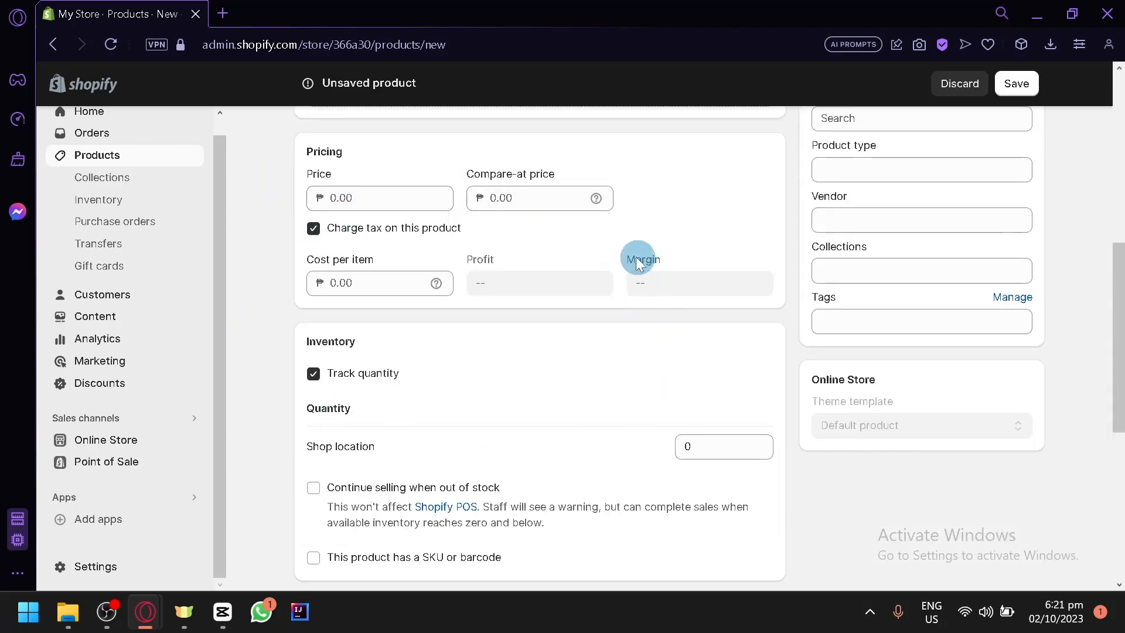
pyautogui.scroll(-4, 622, 256)
pyautogui.scroll(6, 628, 260)
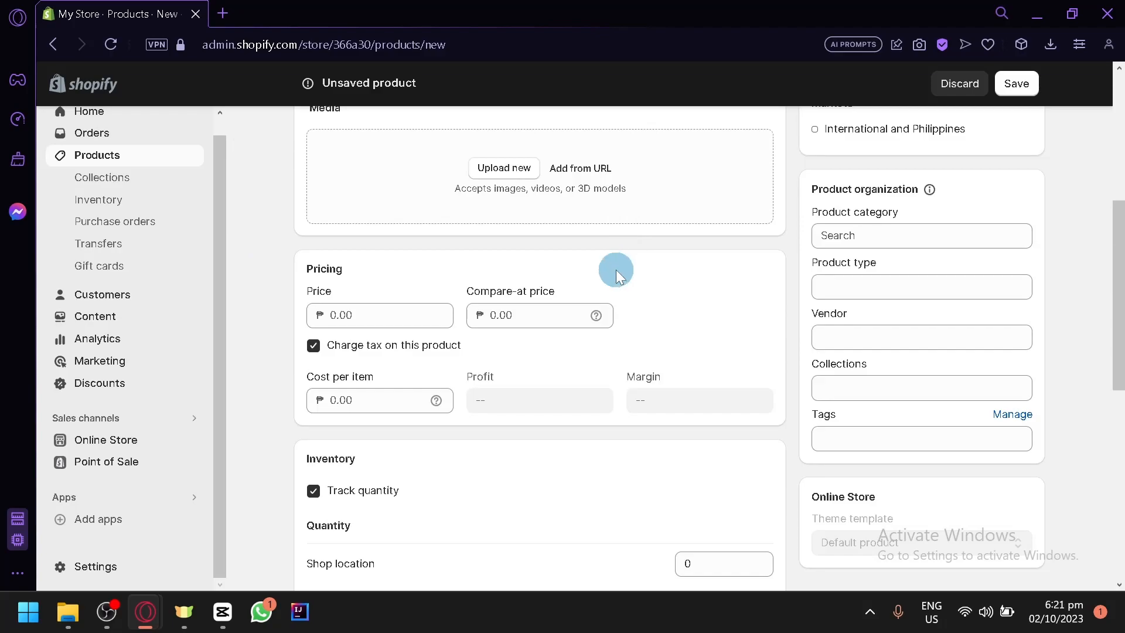
pyautogui.scroll(4, 616, 270)
pyautogui.click(1008, 86)
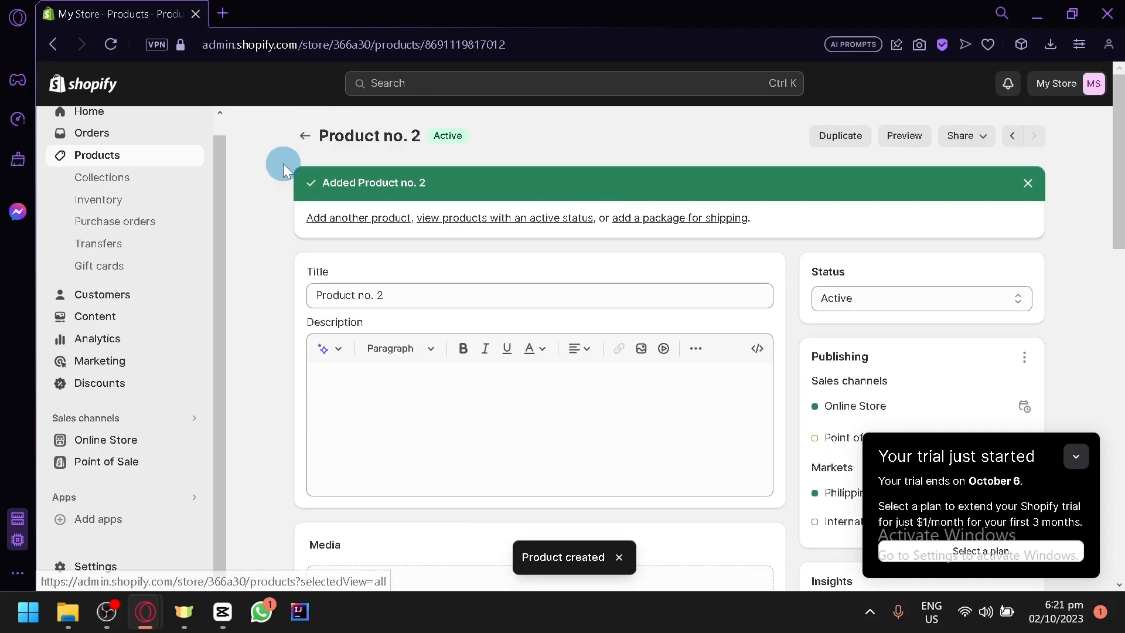
# Recheck the Products list and Home page collection, dismissing the trial notice, then open Online Store Themes.
pyautogui.click(307, 136)
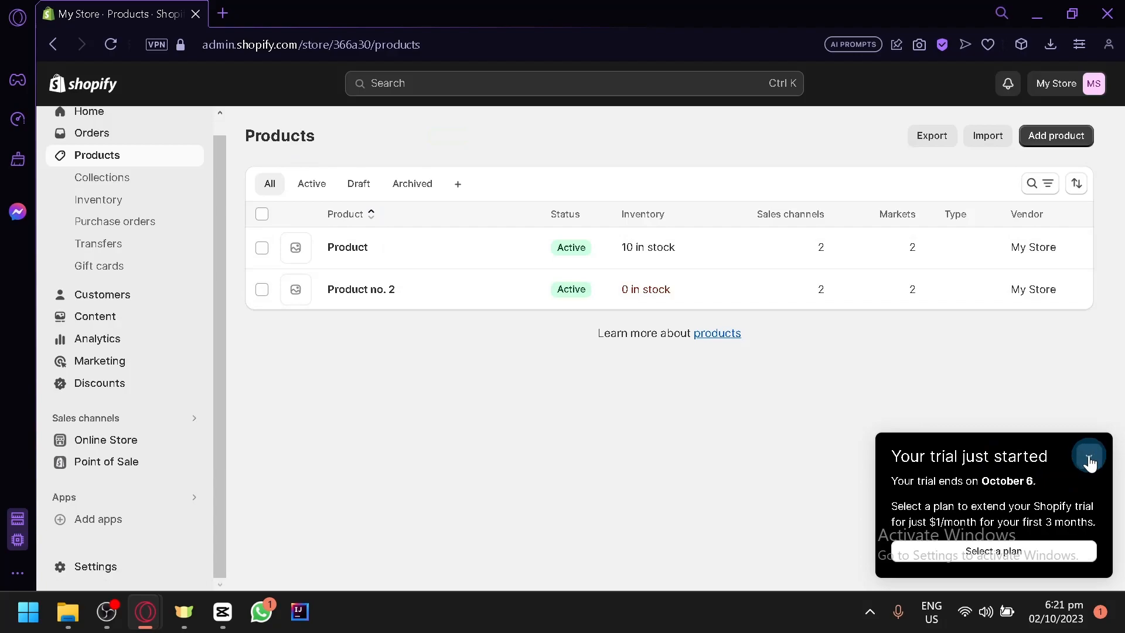
pyautogui.click(1076, 457)
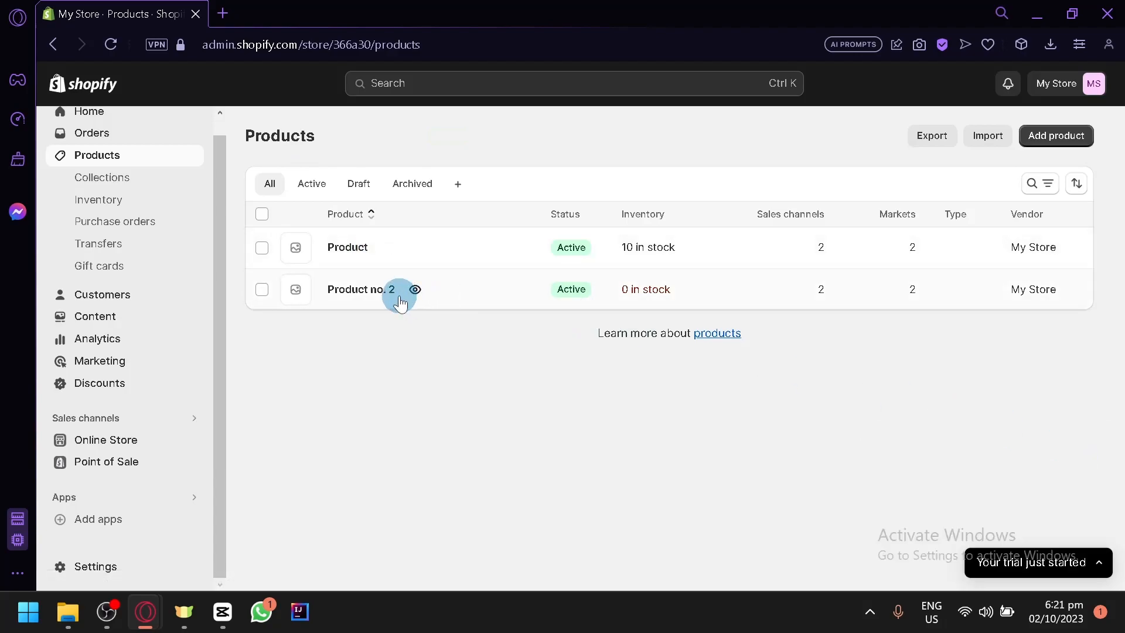
pyautogui.click(93, 179)
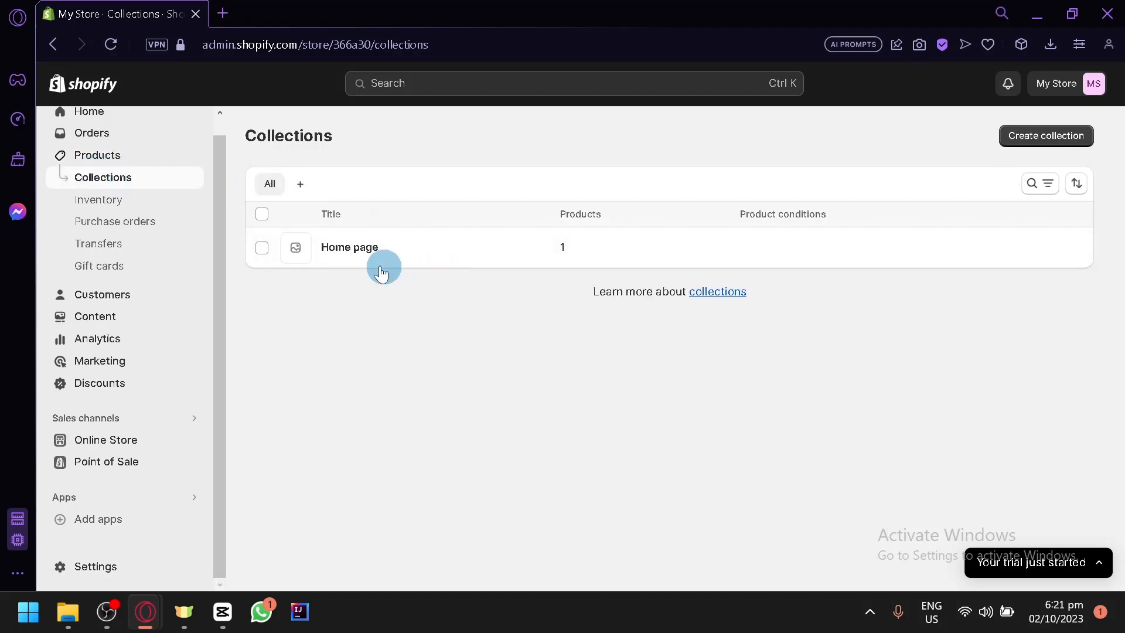
pyautogui.click(346, 246)
pyautogui.scroll(-2, 450, 359)
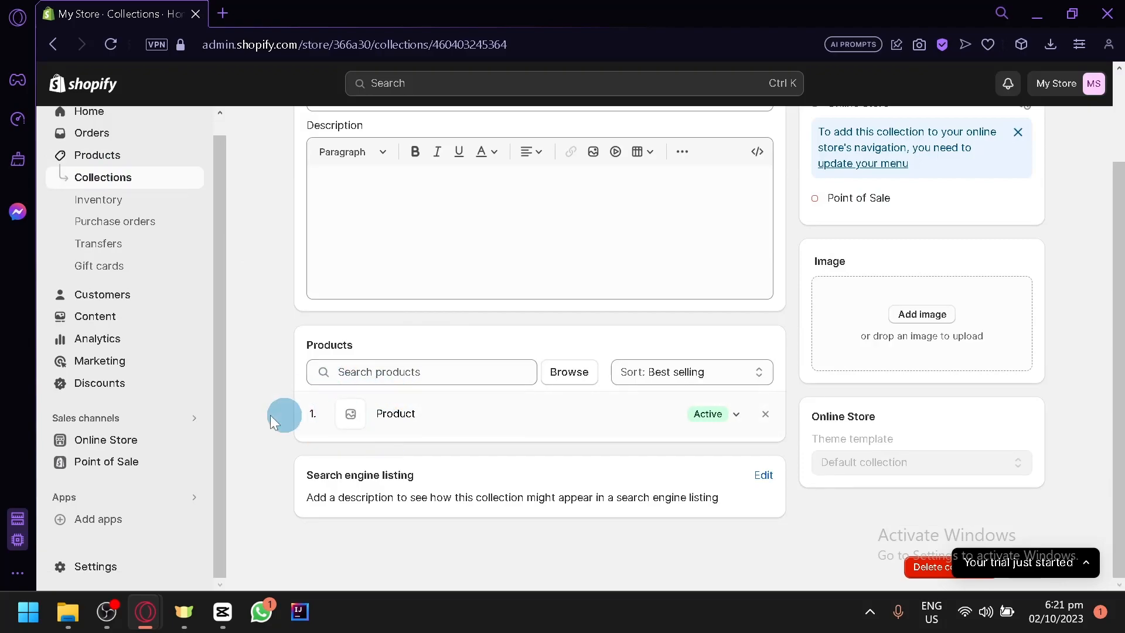
pyautogui.click(121, 438)
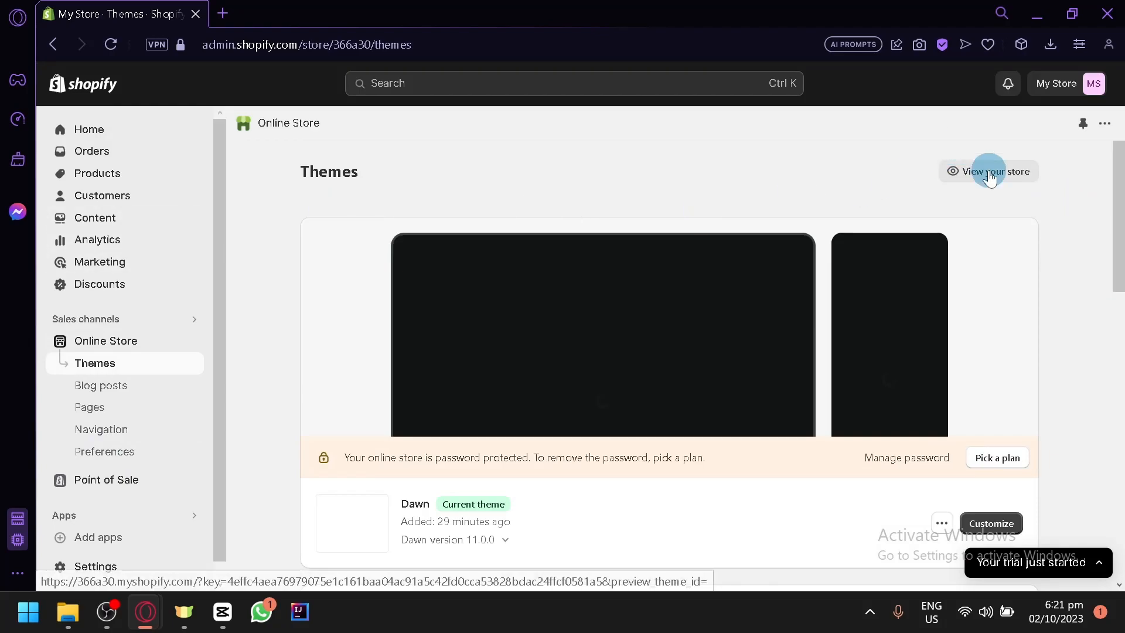
# Open the storefront in a new tab and return the admin to Products > Collections.
pyautogui.click(988, 170)
pyautogui.click(82, 12)
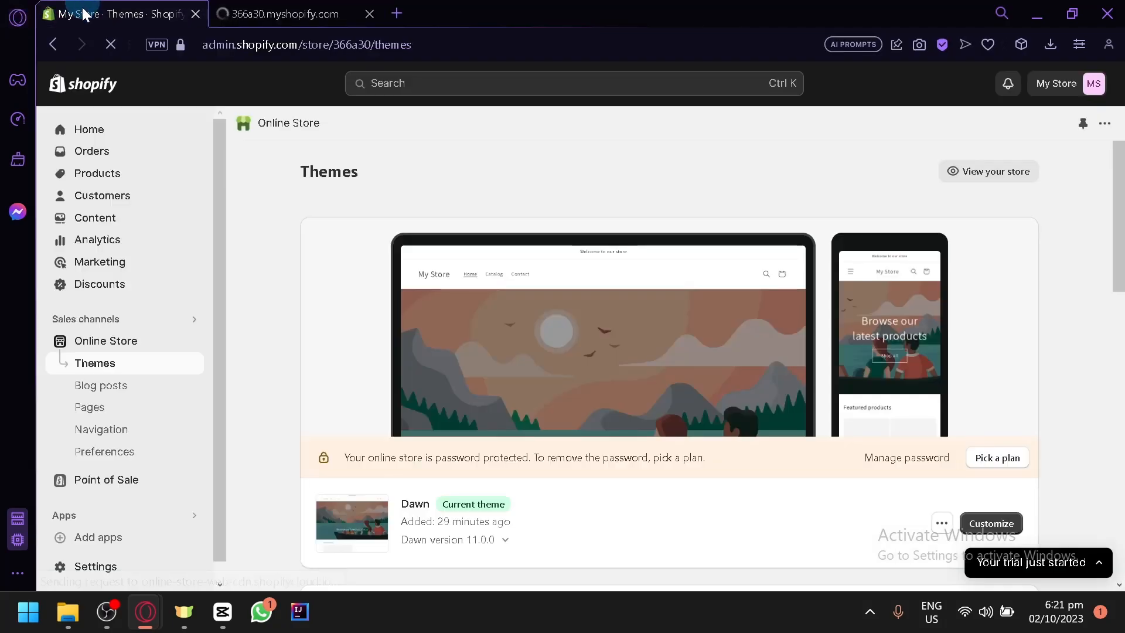
pyautogui.click(109, 174)
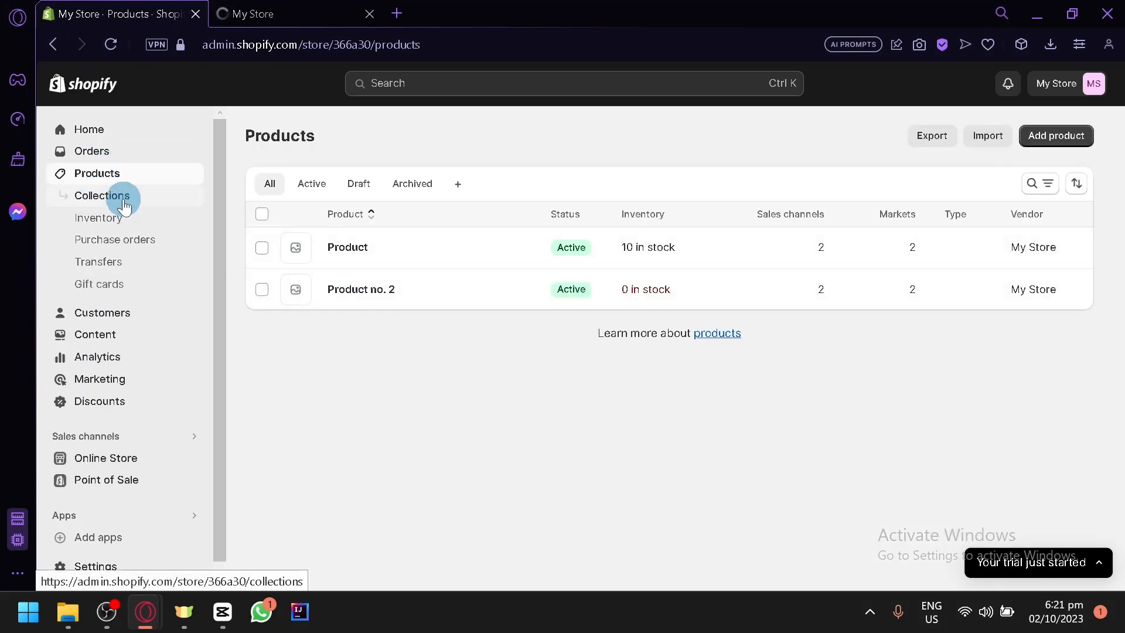
pyautogui.click(123, 202)
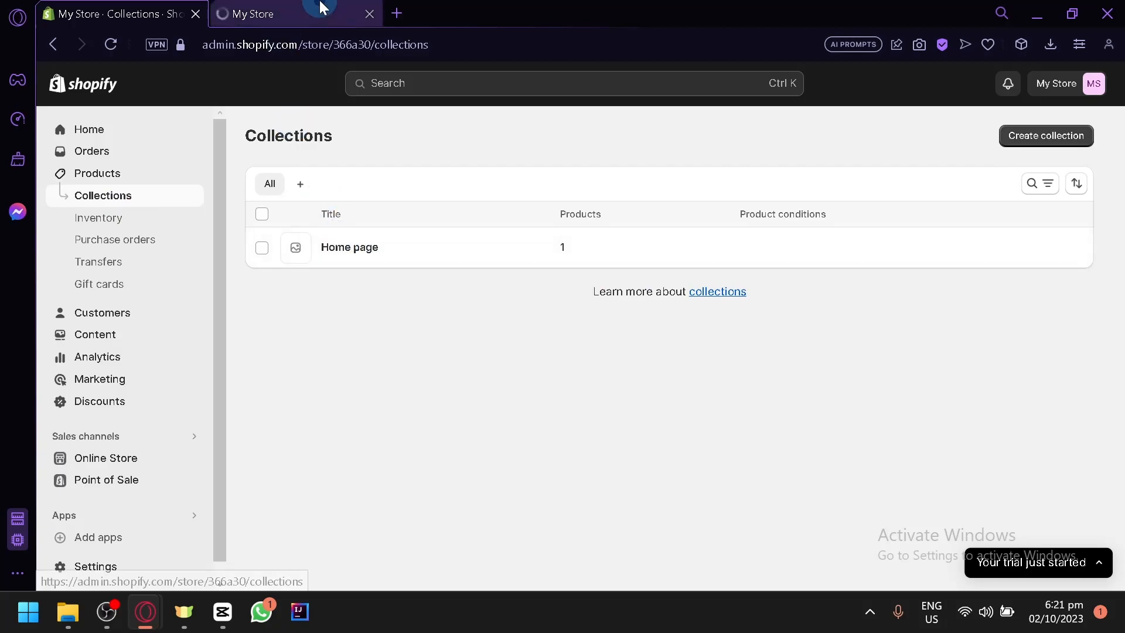
pyautogui.click(321, 12)
# Confirm Product and Product no. 2 appear under Featured products, then return to admin Collections.
pyautogui.scroll(-10, 383, 160)
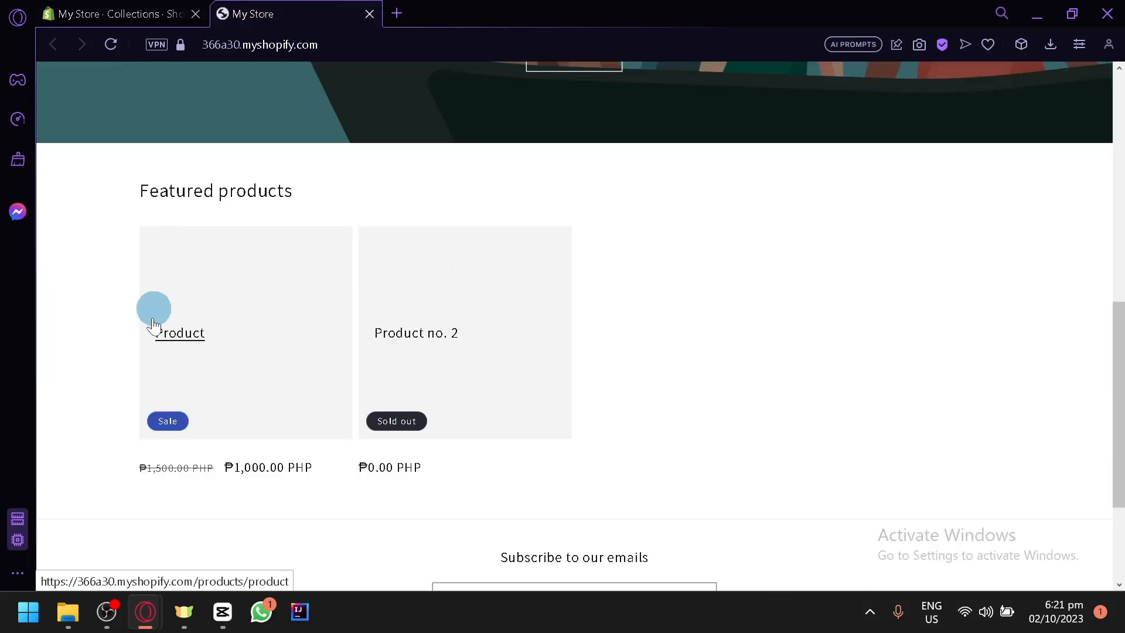
pyautogui.scroll(-3, 422, 240)
pyautogui.scroll(10, 996, 278)
pyautogui.scroll(-2, 387, 345)
pyautogui.scroll(3, 432, 358)
pyautogui.scroll(-8, 432, 351)
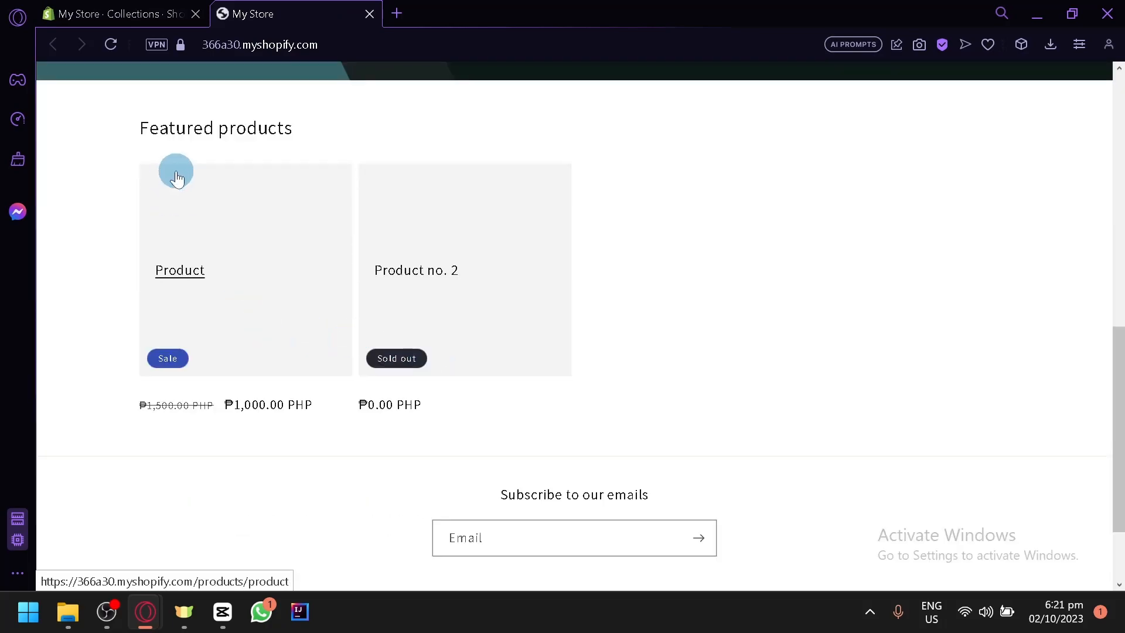
pyautogui.scroll(6, 240, 153)
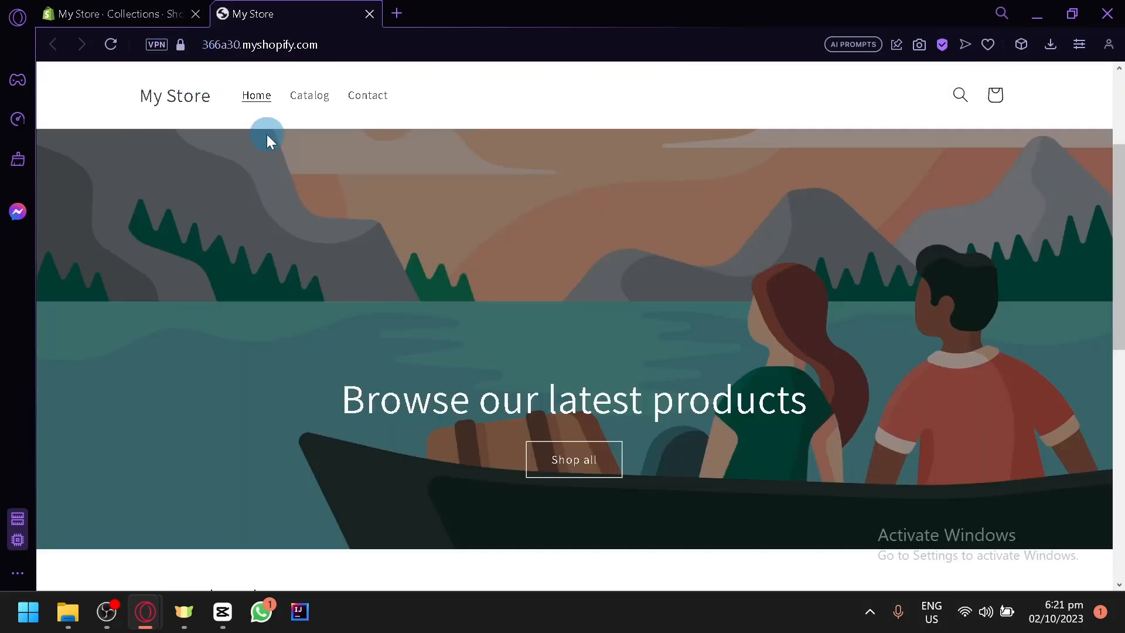
pyautogui.scroll(-6, 586, 272)
pyautogui.scroll(2, 614, 278)
pyautogui.scroll(8, 614, 278)
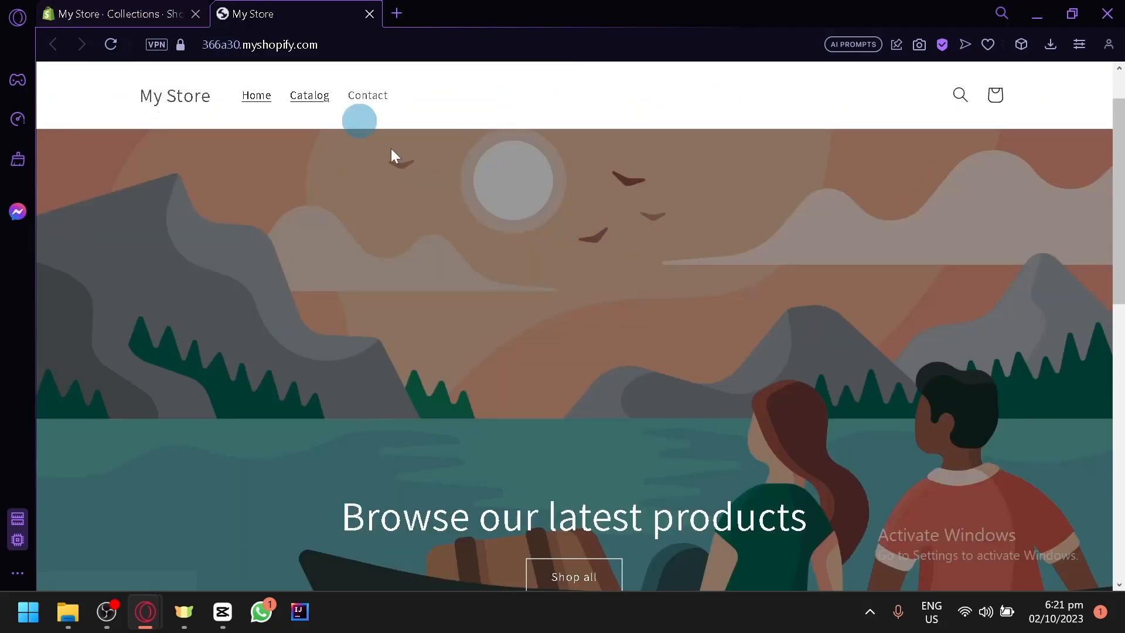
pyautogui.click(100, 11)
pyautogui.click(281, 12)
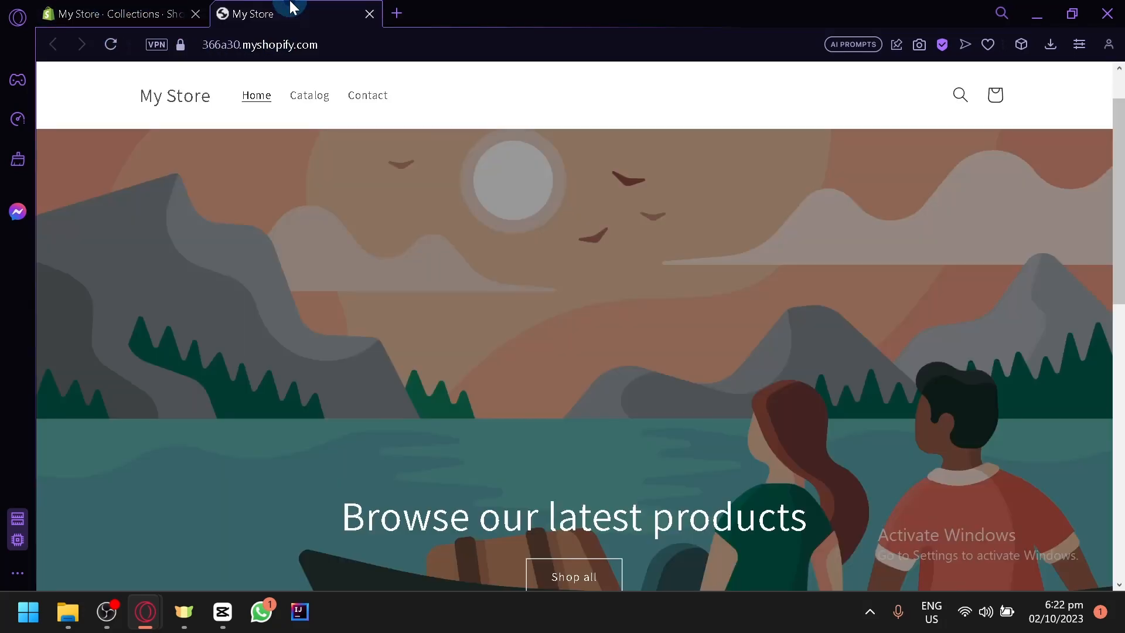
pyautogui.click(153, 16)
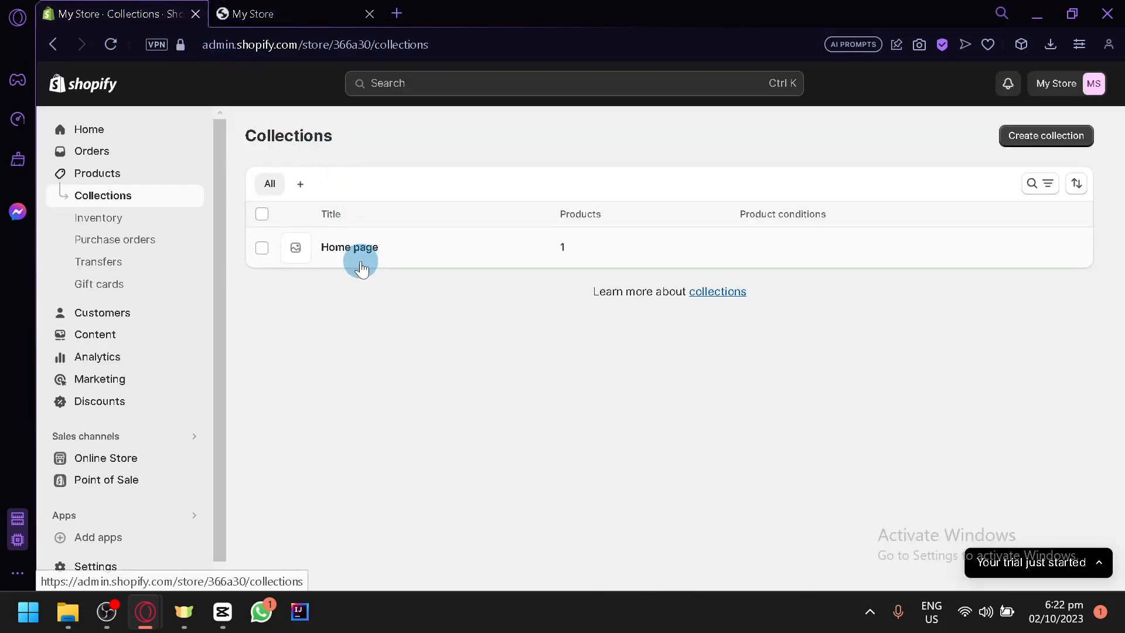
pyautogui.click(251, 12)
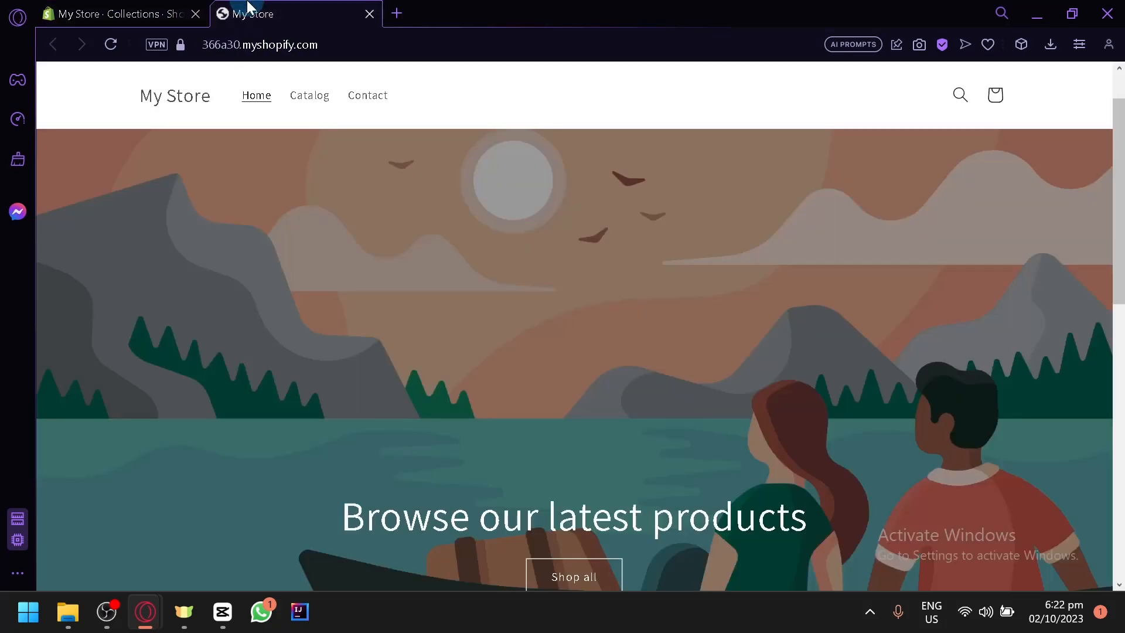
pyautogui.scroll(-5, 369, 229)
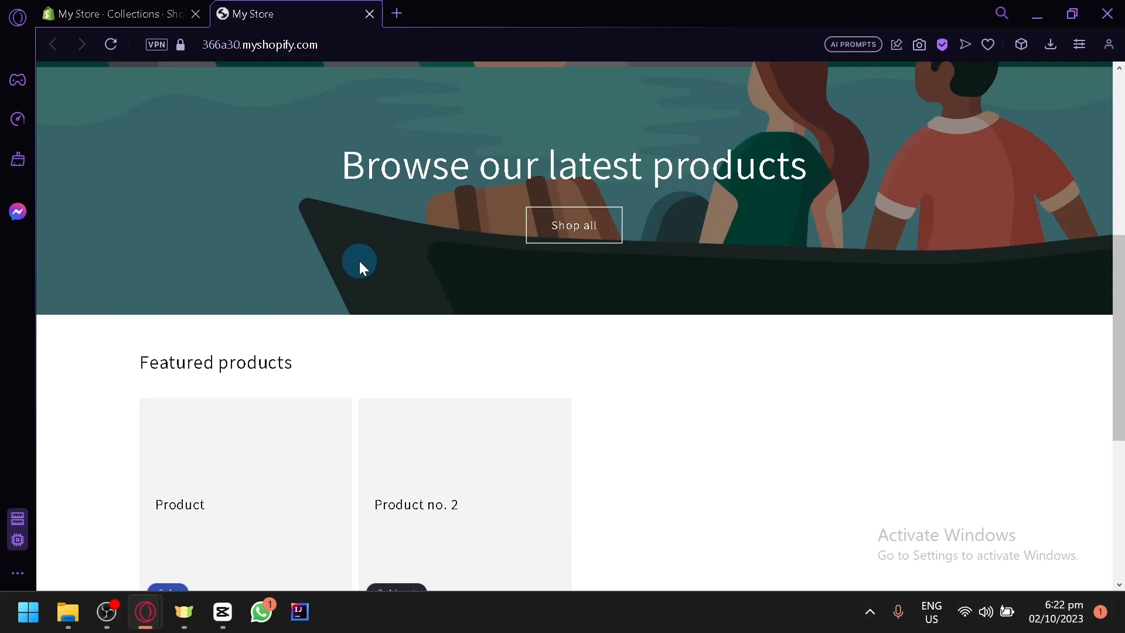
pyautogui.scroll(-2, 360, 261)
pyautogui.moveTo(148, 251); pyautogui.dragTo(412, 276)
pyautogui.scroll(-4, 562, 319)
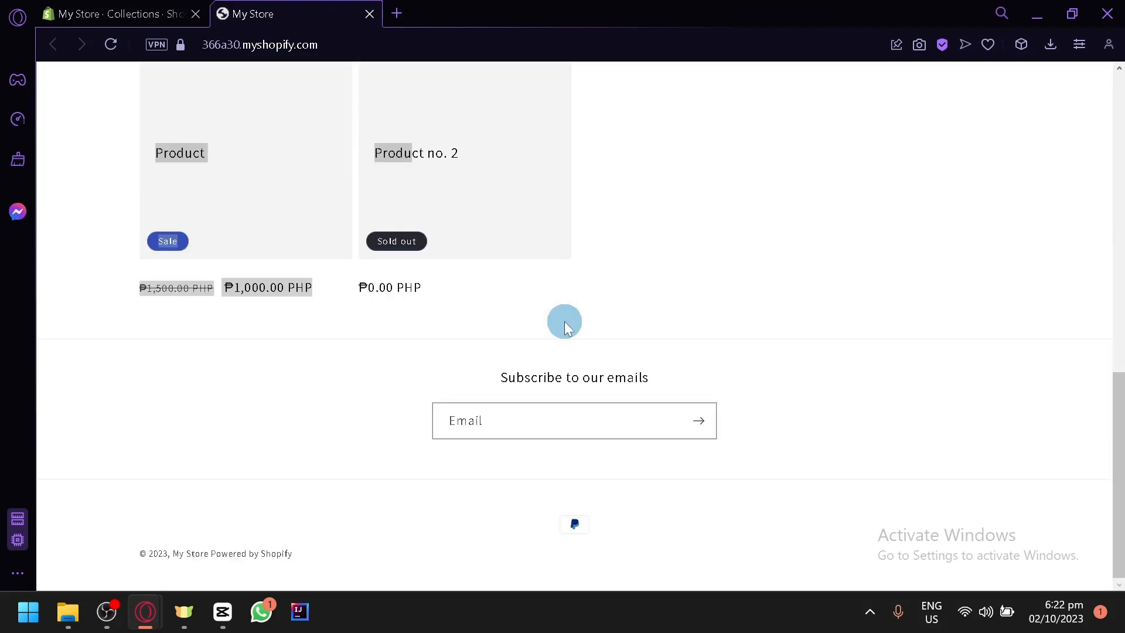
pyautogui.click(106, 7)
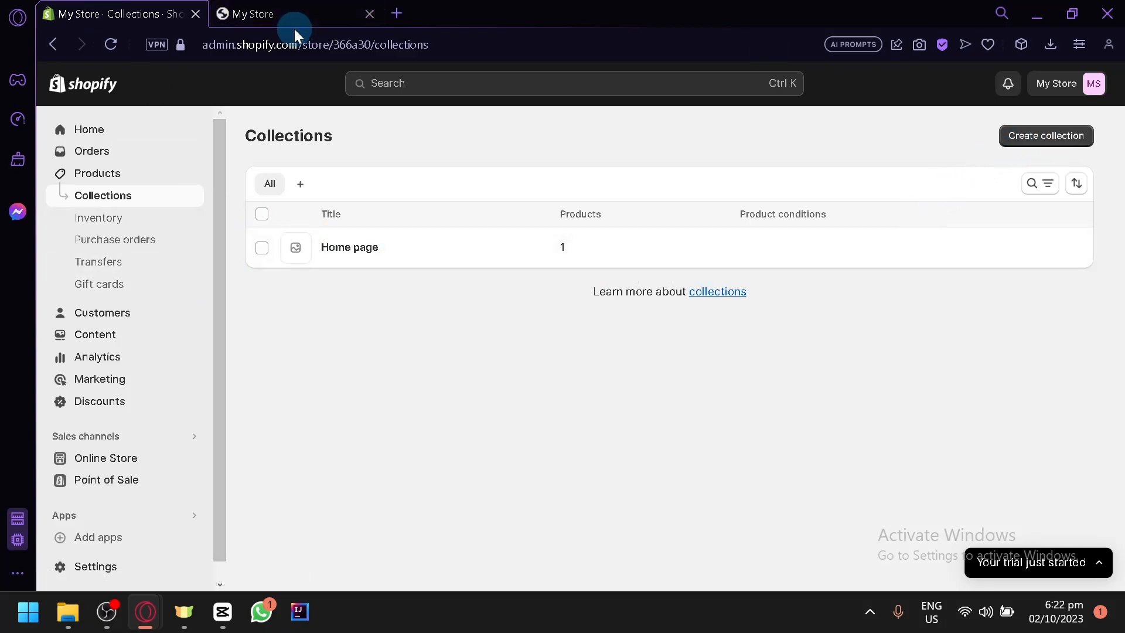
# Create a new collection and enter the title 'Summer collection'.
pyautogui.click(1068, 140)
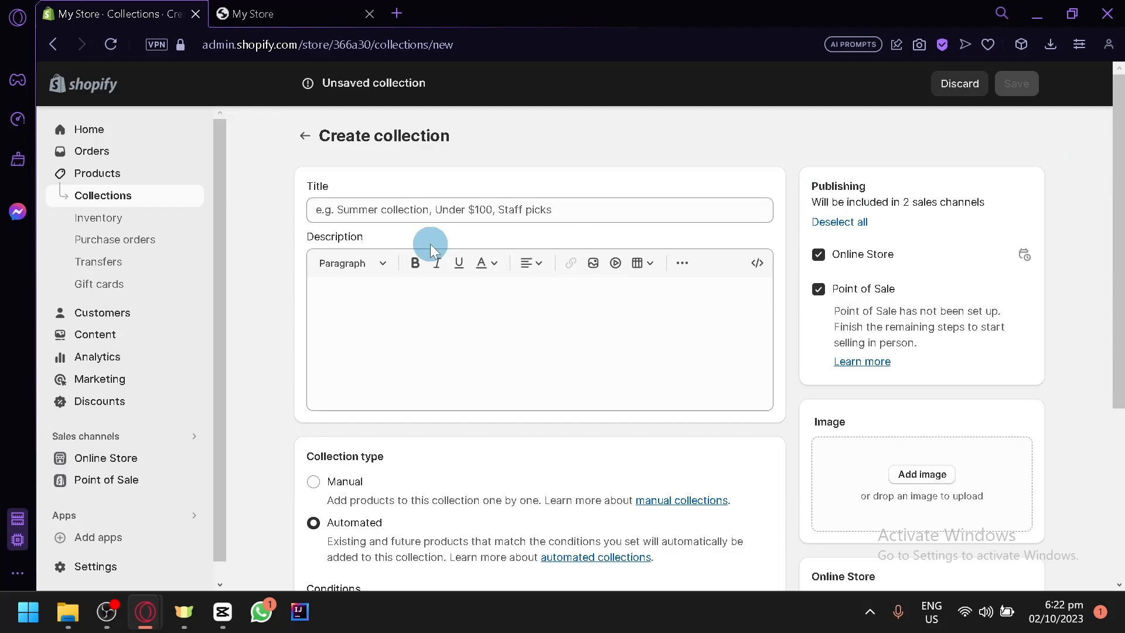
pyautogui.click(454, 215)
pyautogui.scroll(3, 391, 210)
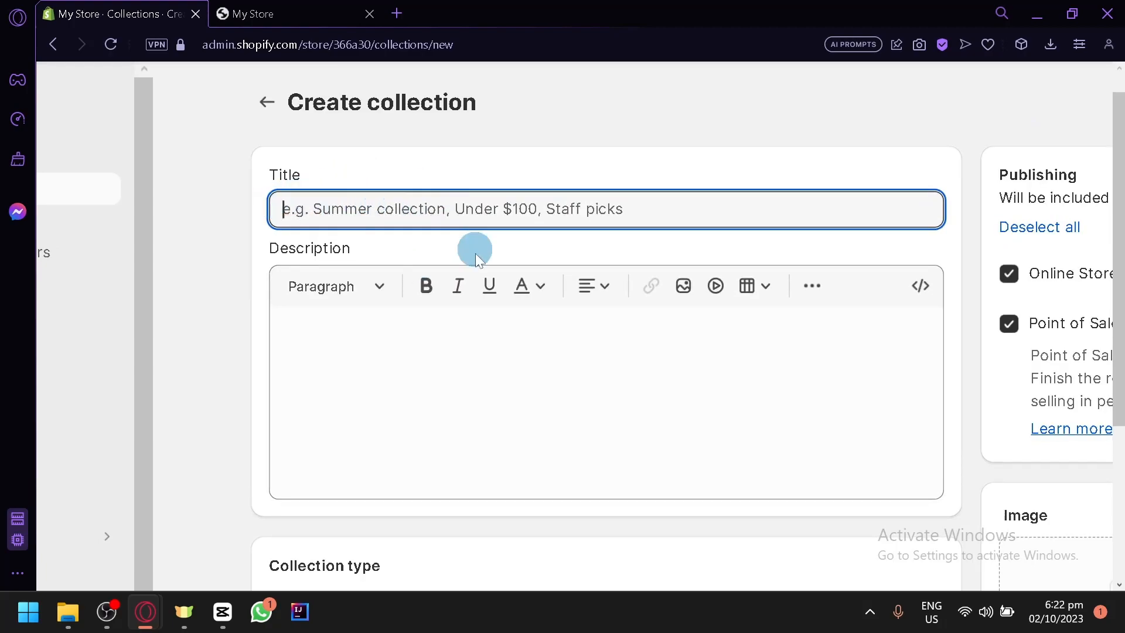
pyautogui.write('Summe')
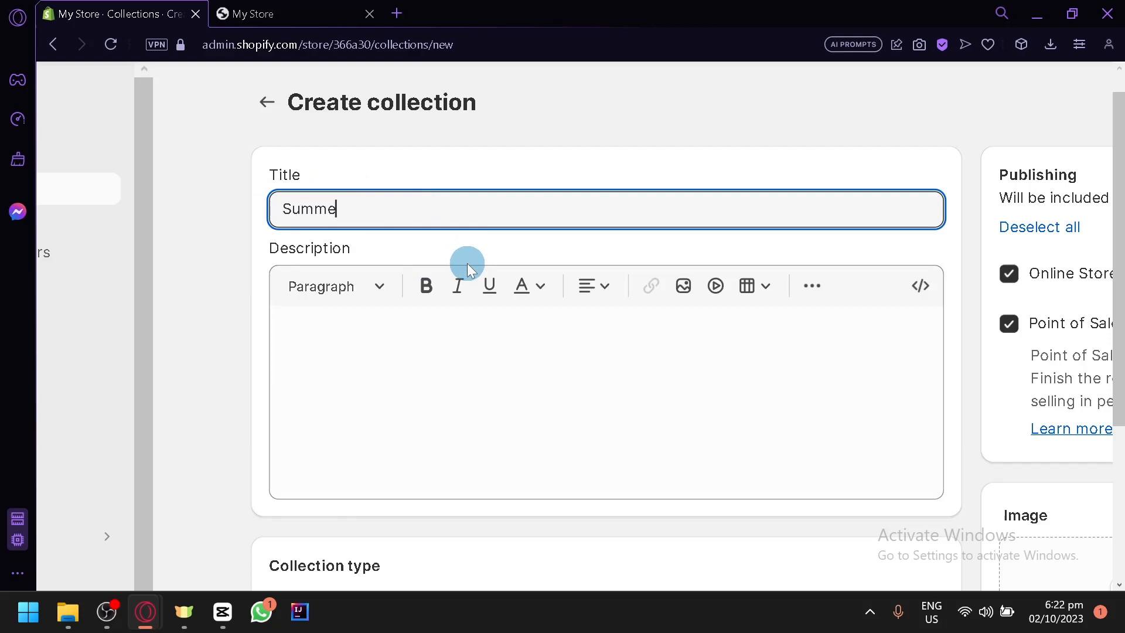
pyautogui.write('r collection')
pyautogui.click(518, 404)
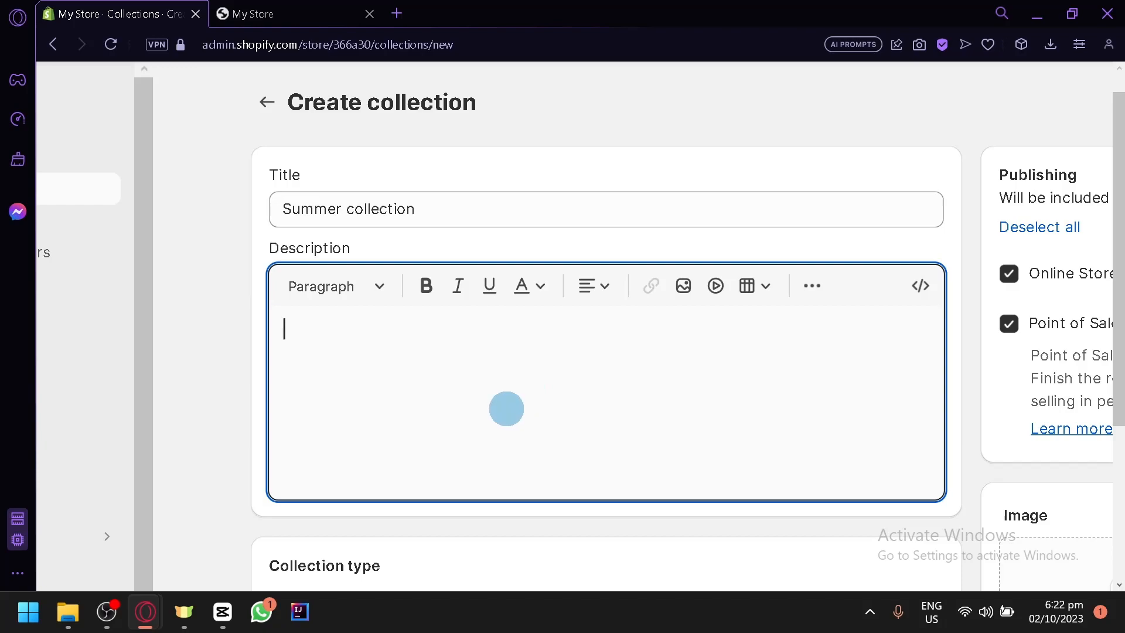
pyautogui.scroll(-5, 729, 236)
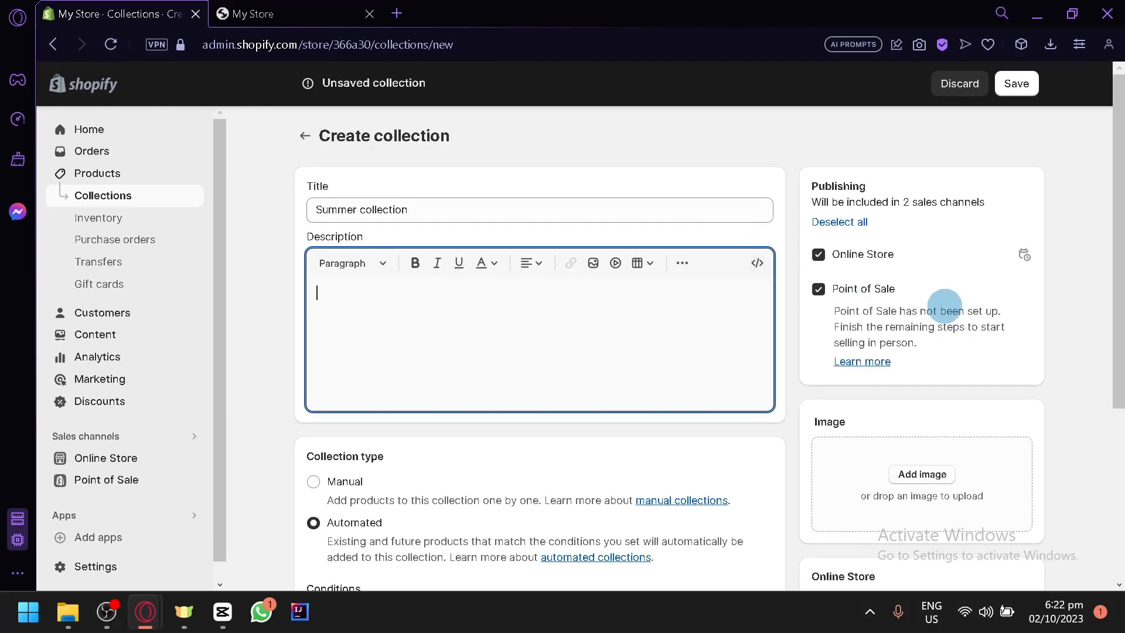
pyautogui.scroll(-2, 944, 306)
pyautogui.scroll(-2, 683, 359)
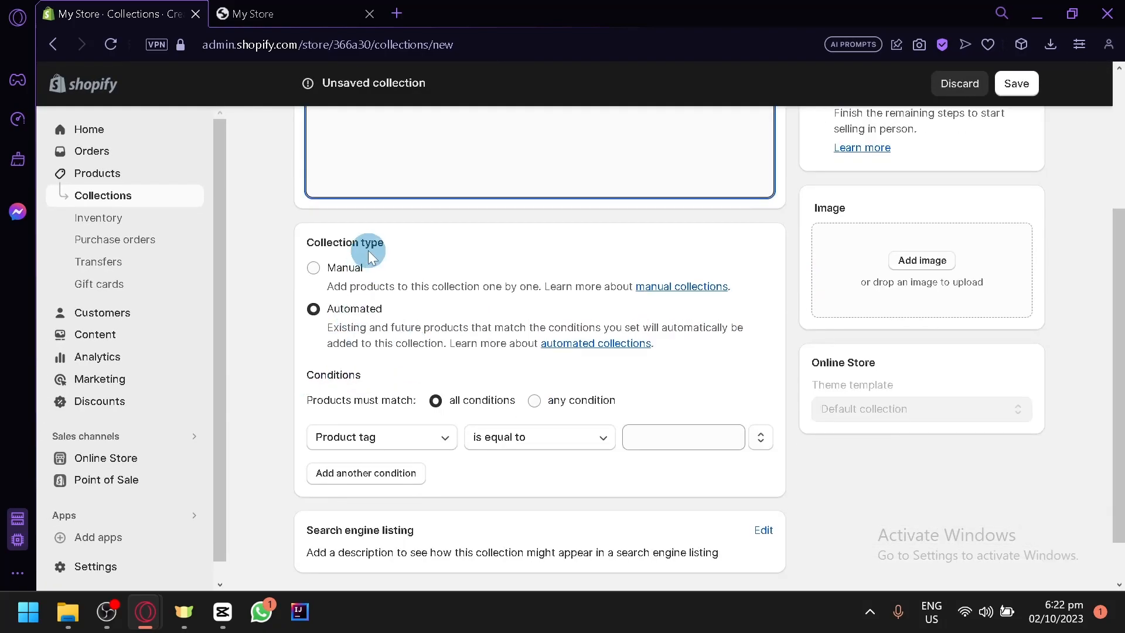
# Set the collection type to Manual, then glance at the storefront and come back.
pyautogui.click(336, 271)
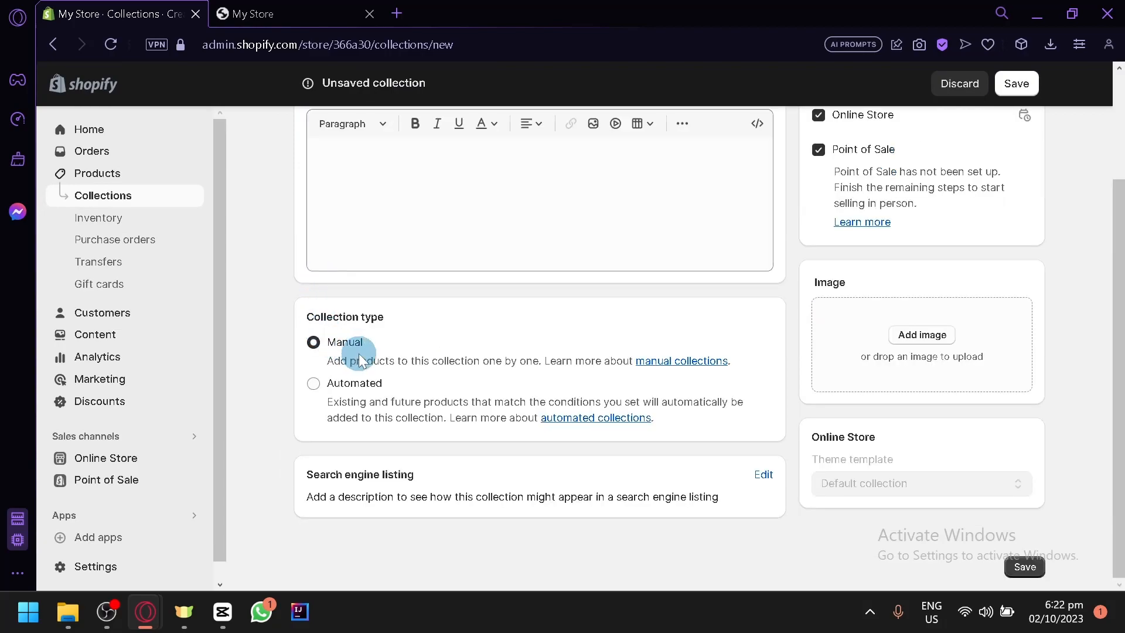
pyautogui.scroll(3, 368, 355)
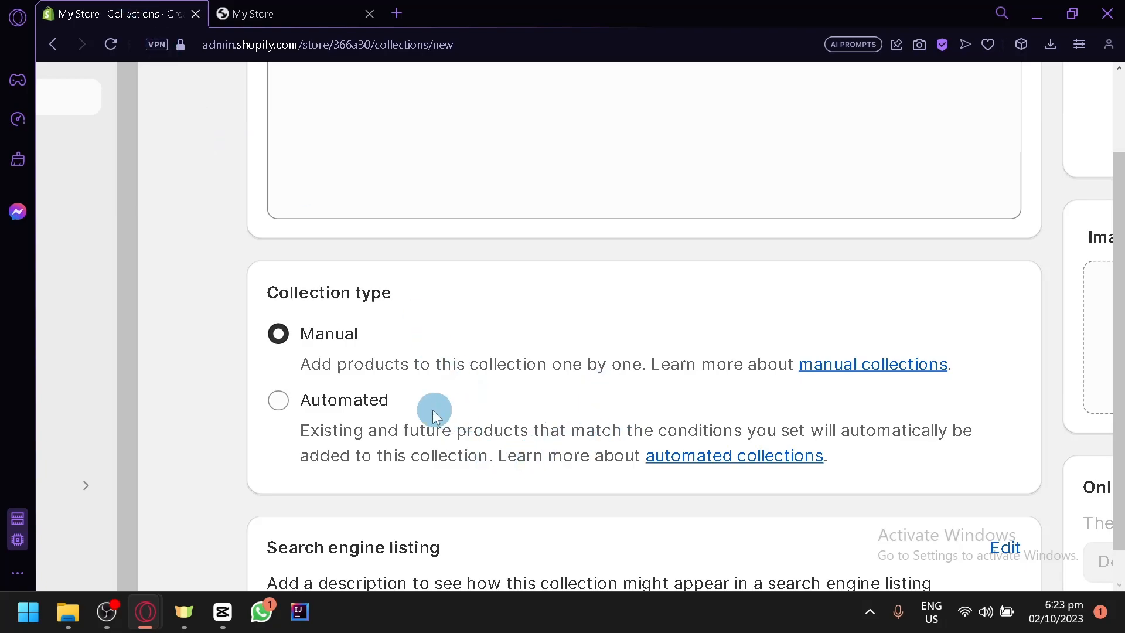
pyautogui.click(319, 13)
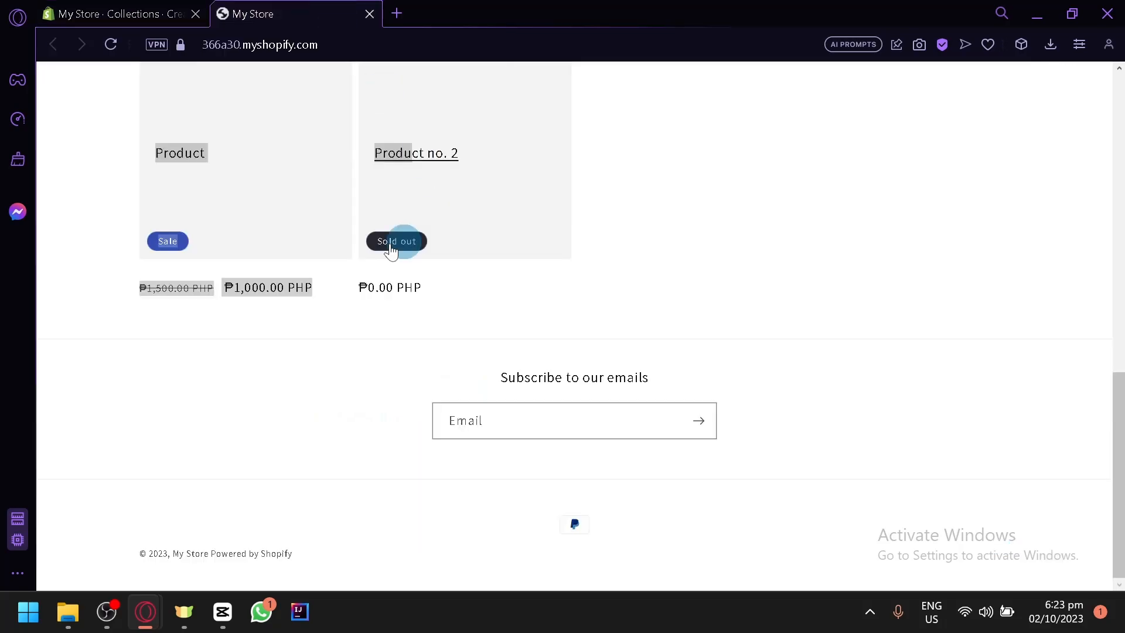
pyautogui.scroll(4, 427, 239)
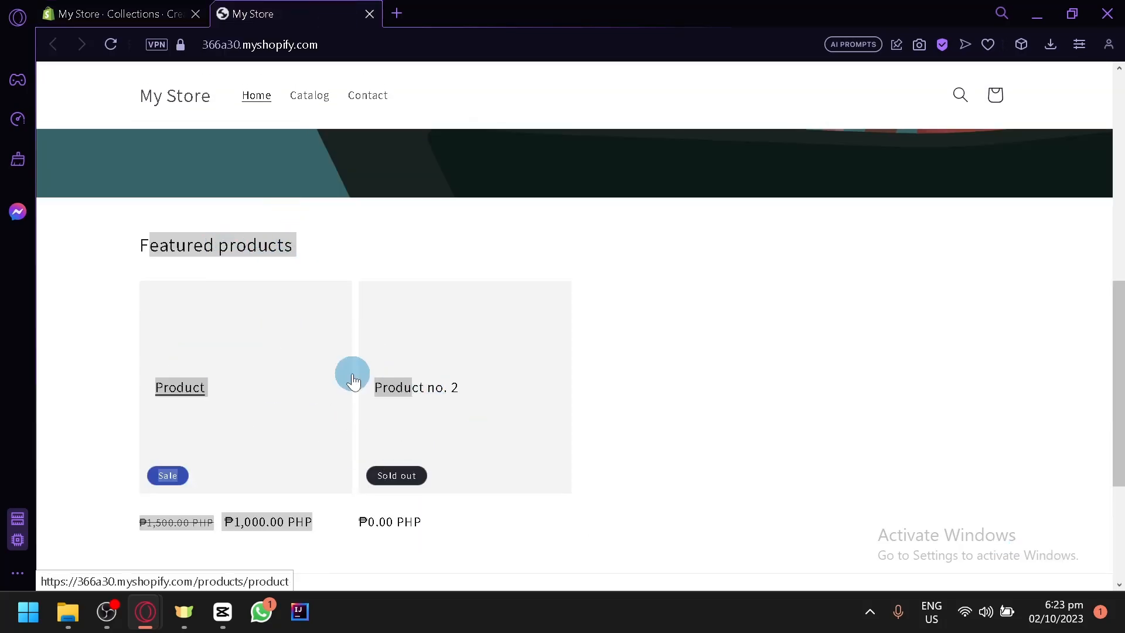
pyautogui.click(437, 221)
pyautogui.click(129, 13)
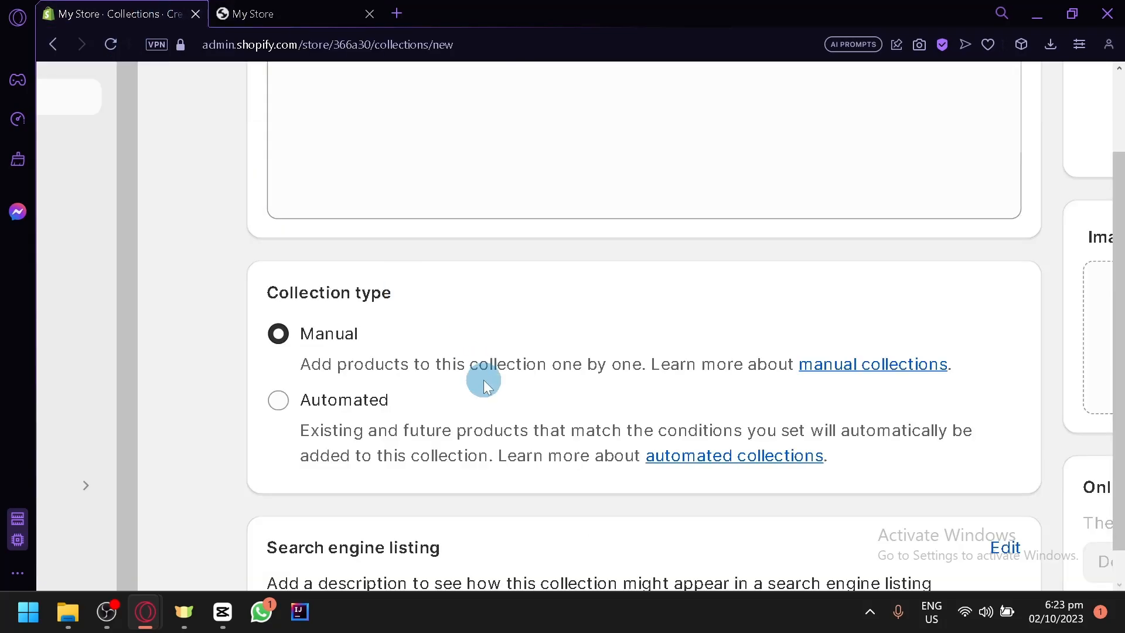
# Reset the browser zoom to 100% with Ctrl+0 and review the collection form.
pyautogui.scroll(-2, 481, 372)
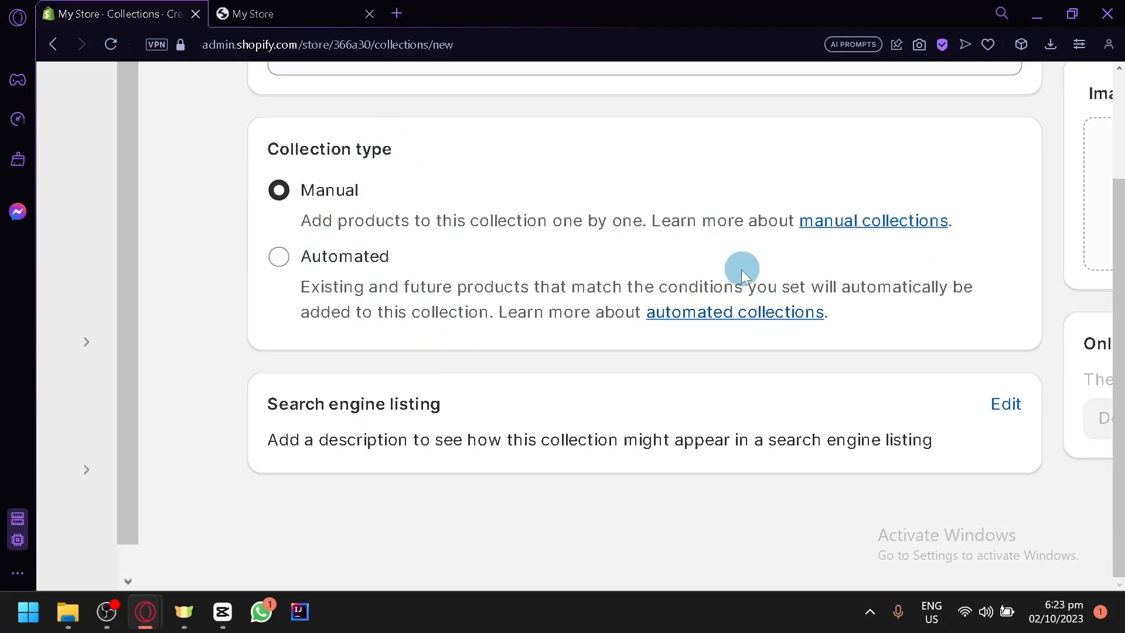
pyautogui.scroll(1, 831, 399)
pyautogui.hscroll(1, 831, 398)
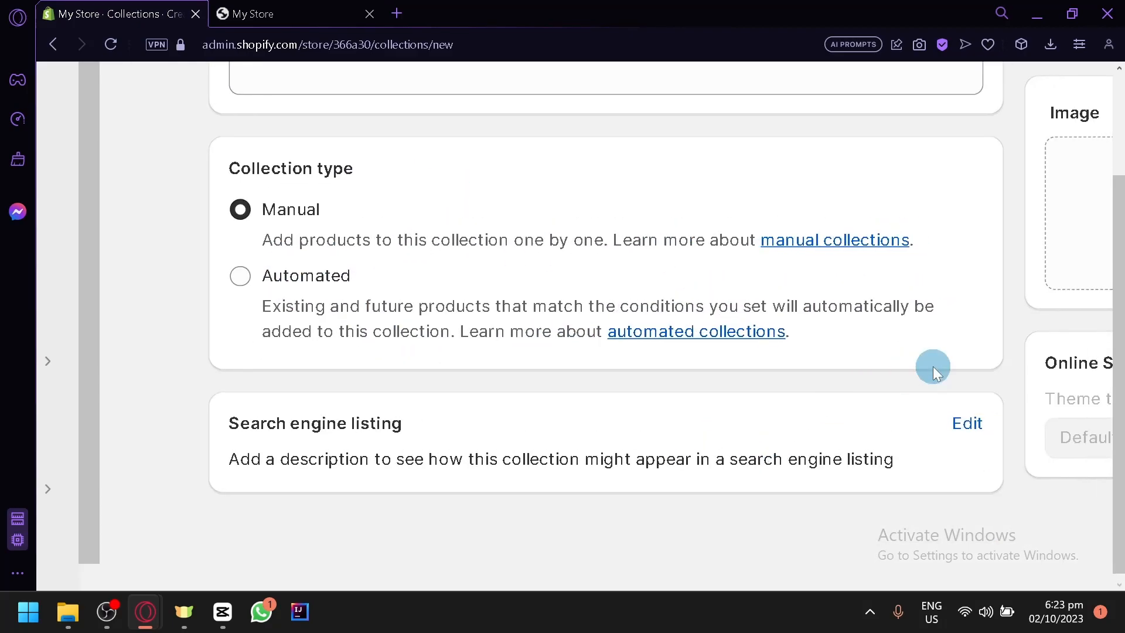
pyautogui.hscroll(10, 933, 367)
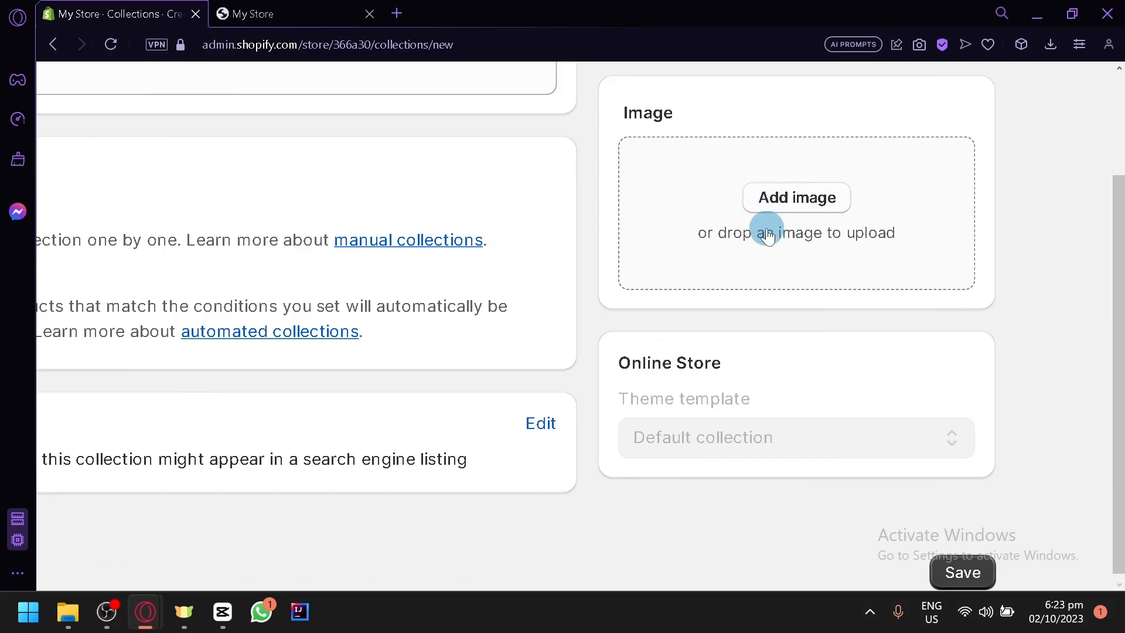
pyautogui.scroll(7, 768, 235)
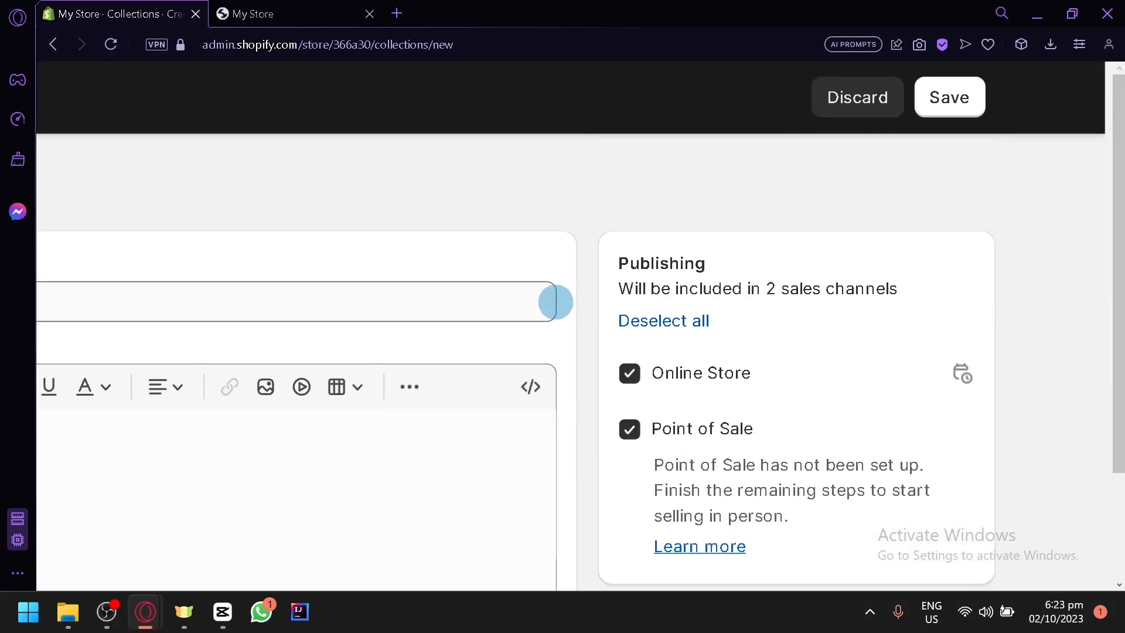
pyautogui.hotkey('ctrl', '0')
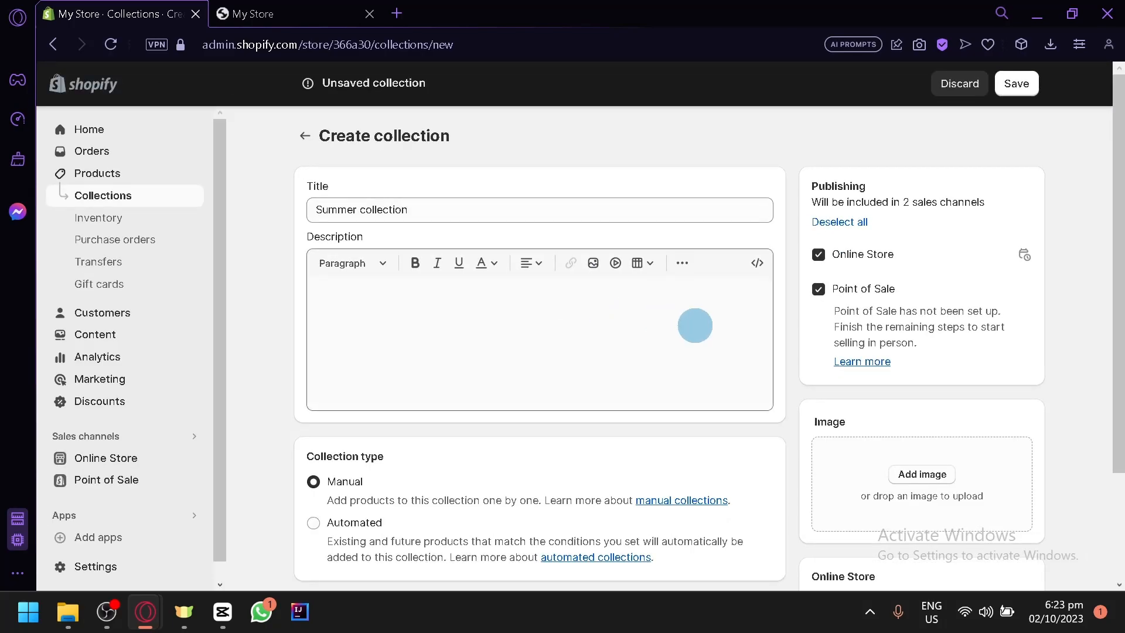
pyautogui.scroll(-1, 703, 381)
pyautogui.scroll(-1, 744, 437)
pyautogui.scroll(2, 989, 536)
pyautogui.scroll(-2, 989, 535)
# Save the new Summer collection.
pyautogui.click(1023, 566)
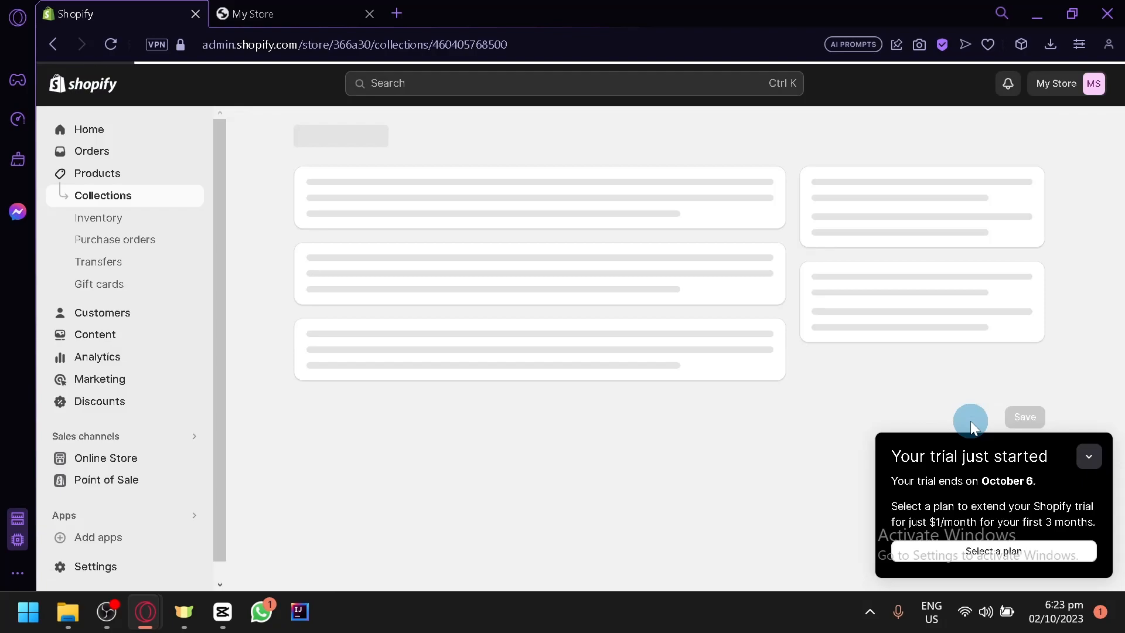
pyautogui.scroll(-5, 970, 421)
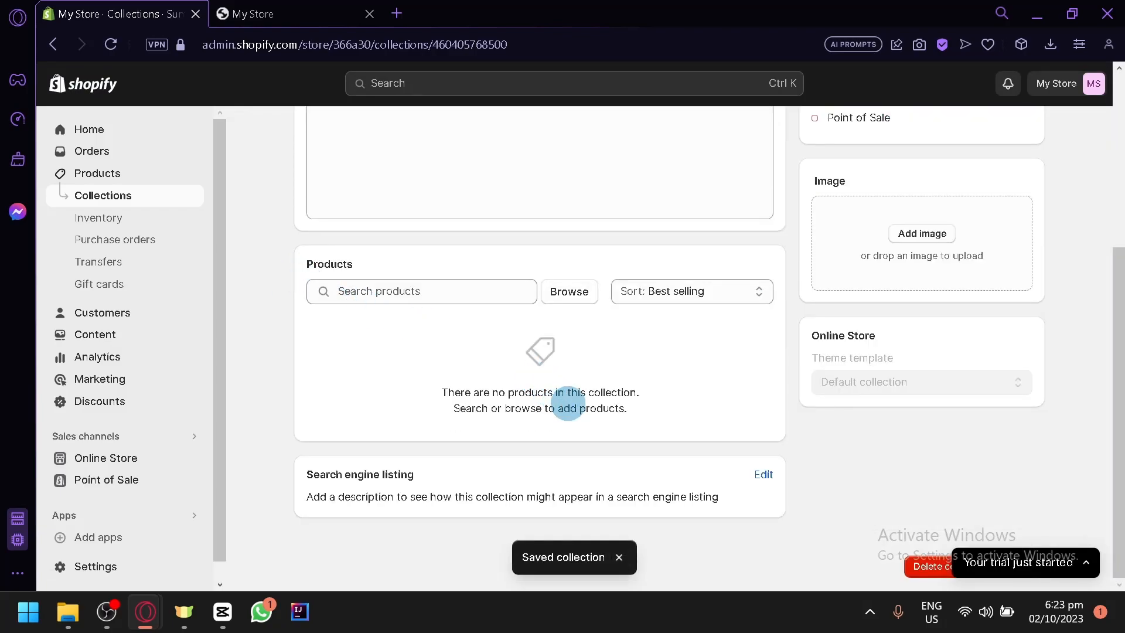
pyautogui.scroll(3, 569, 400)
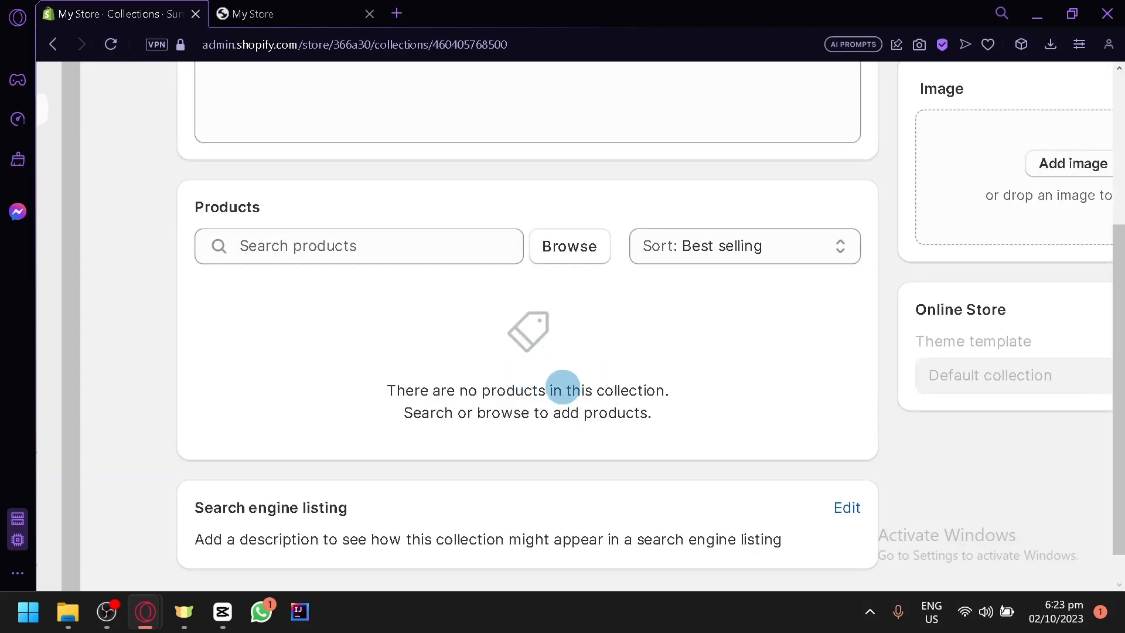
# Browse products and add Product and Product no. 2 to the collection.
pyautogui.click(586, 248)
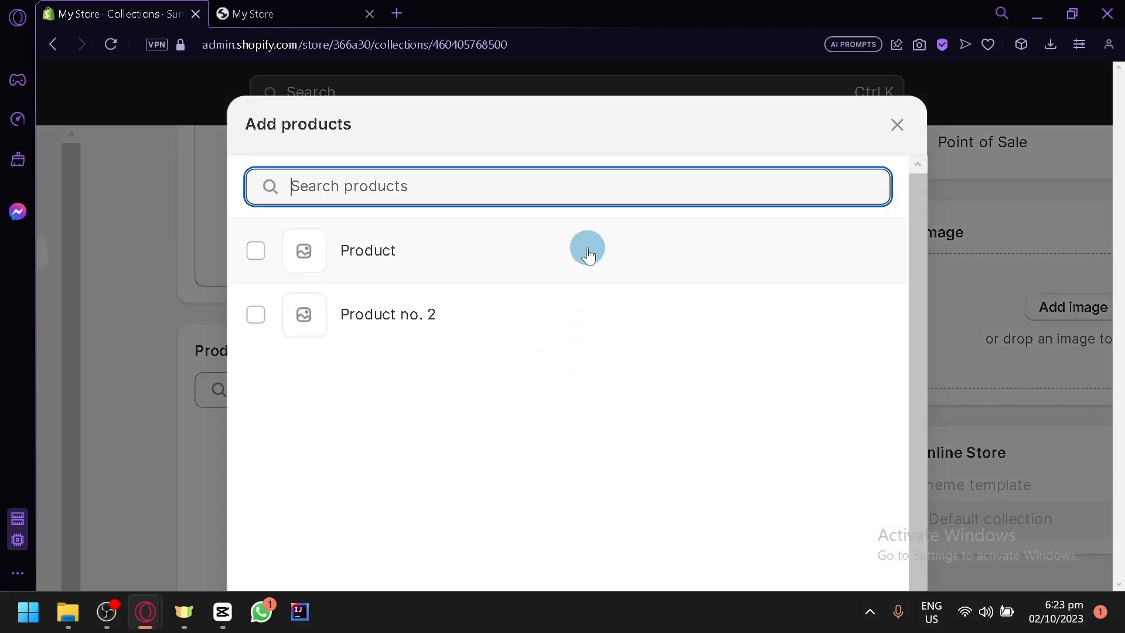
pyautogui.click(255, 251)
pyautogui.click(260, 328)
pyautogui.scroll(-3, 723, 423)
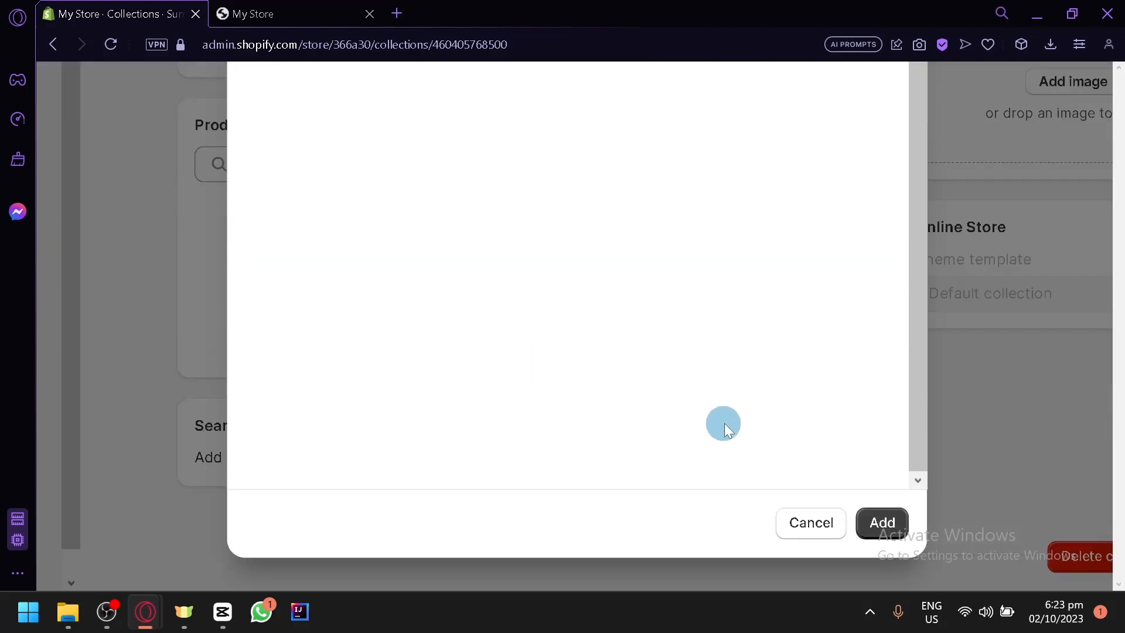
pyautogui.click(907, 522)
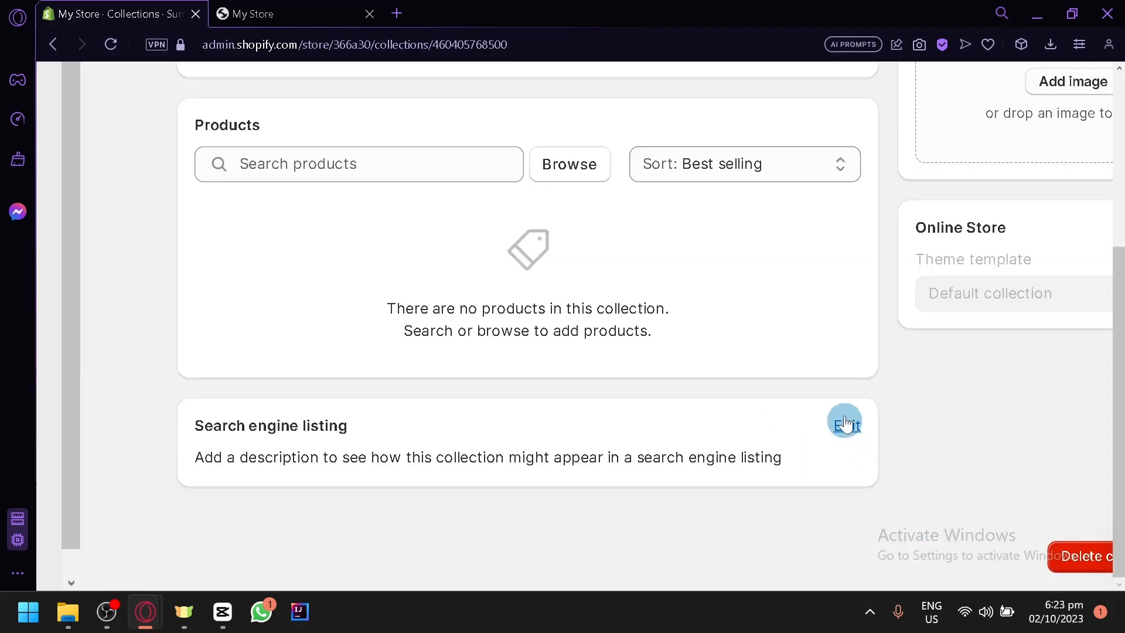
pyautogui.hotkey('ctrl', '-')
pyautogui.hotkey('ctrl', '-')
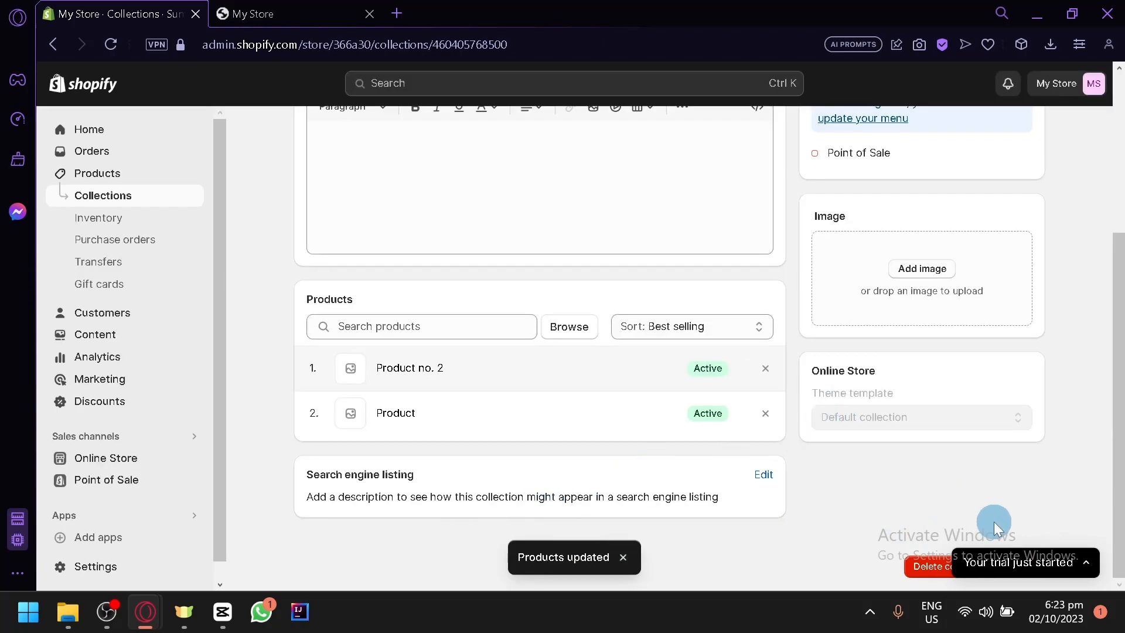
pyautogui.scroll(2, 964, 382)
pyautogui.scroll(-2, 964, 246)
pyautogui.scroll(1, 950, 278)
pyautogui.scroll(3, 950, 277)
# View the Summer collection on the storefront and close the old My Store tab.
pyautogui.click(1036, 140)
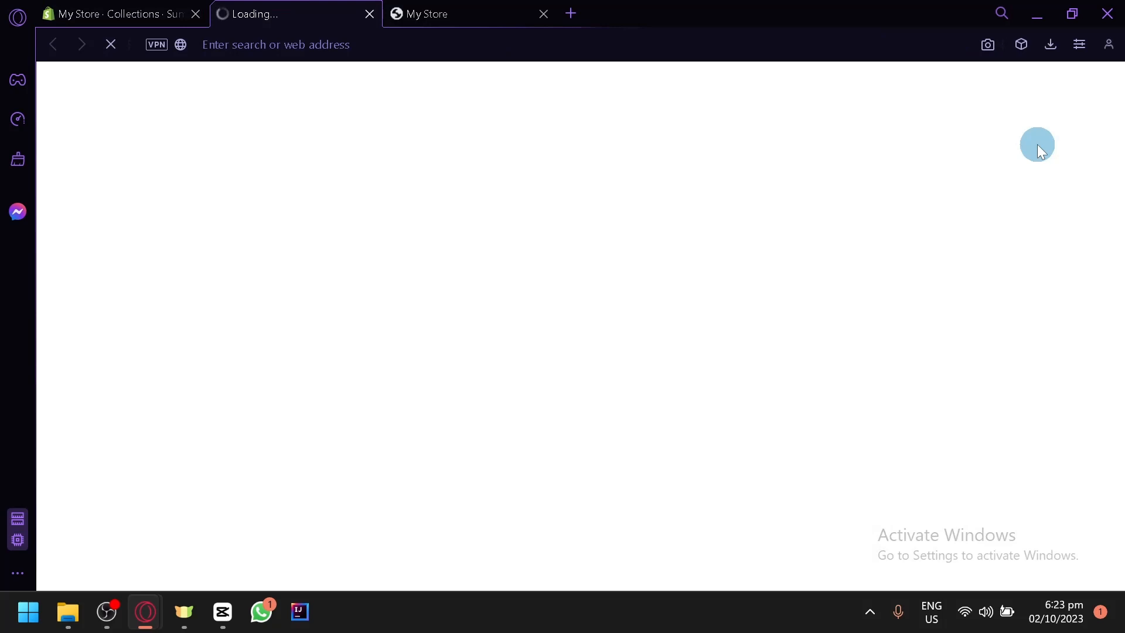
pyautogui.click(543, 14)
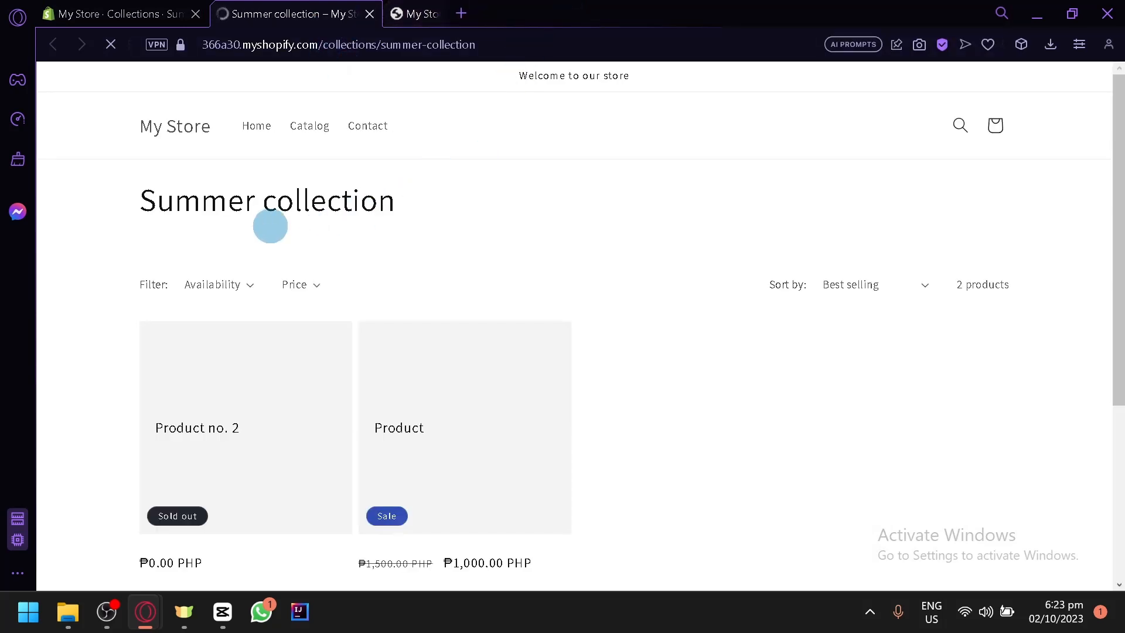
pyautogui.scroll(-2, 224, 197)
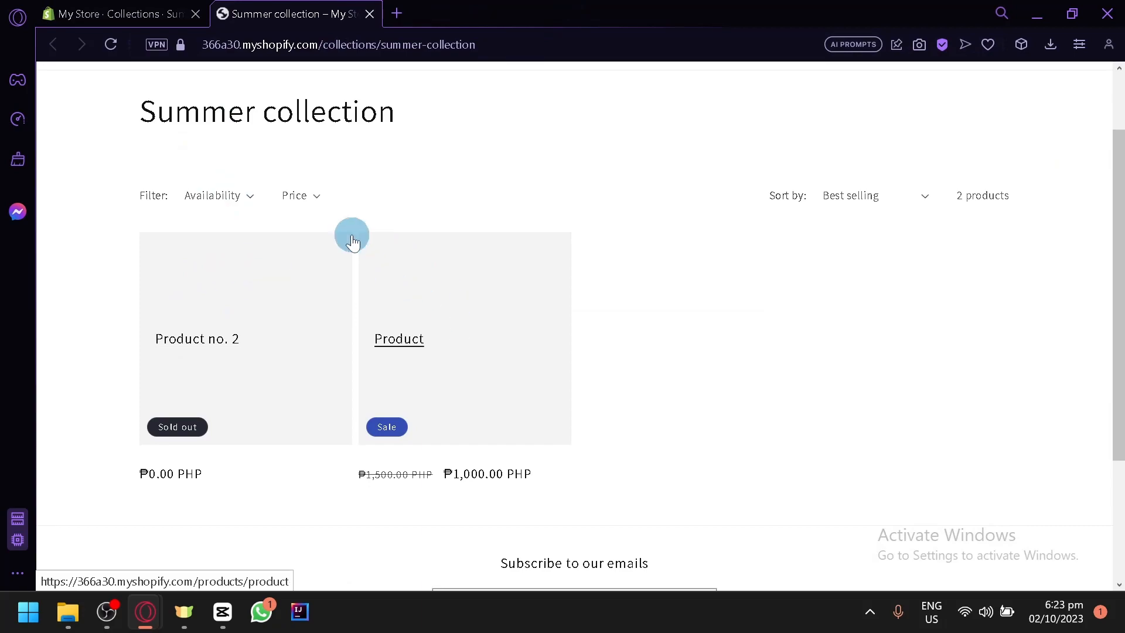
# Go back to the Shopify admin and open Home, where the setup guide shows 1 of 8 tasks done.
pyautogui.click(150, 8)
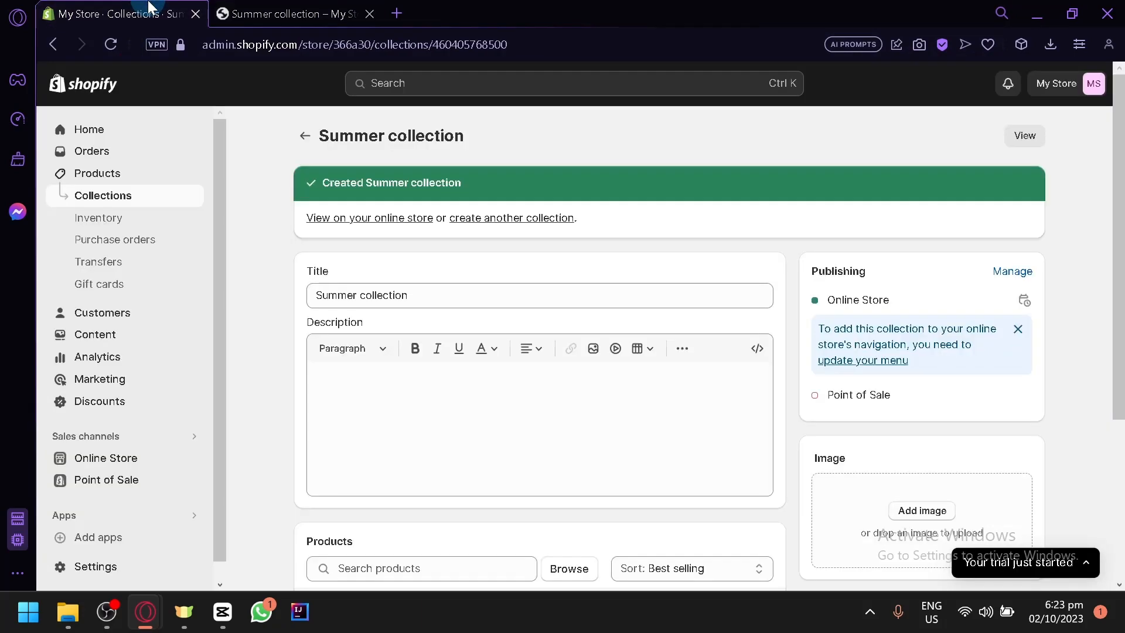
pyautogui.click(479, 295)
pyautogui.click(107, 131)
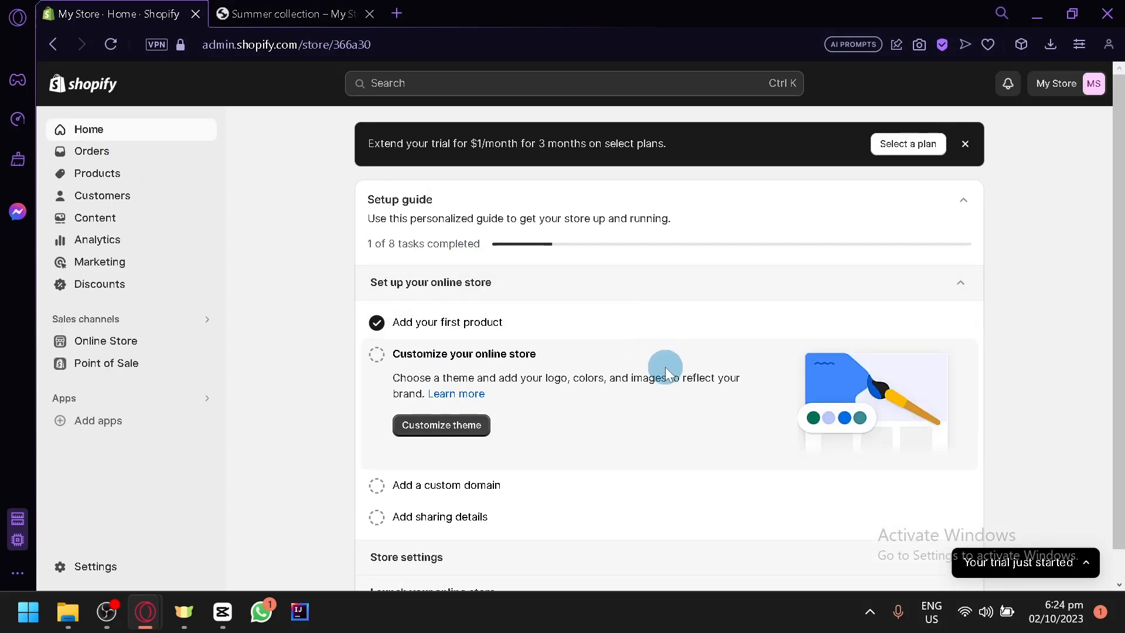